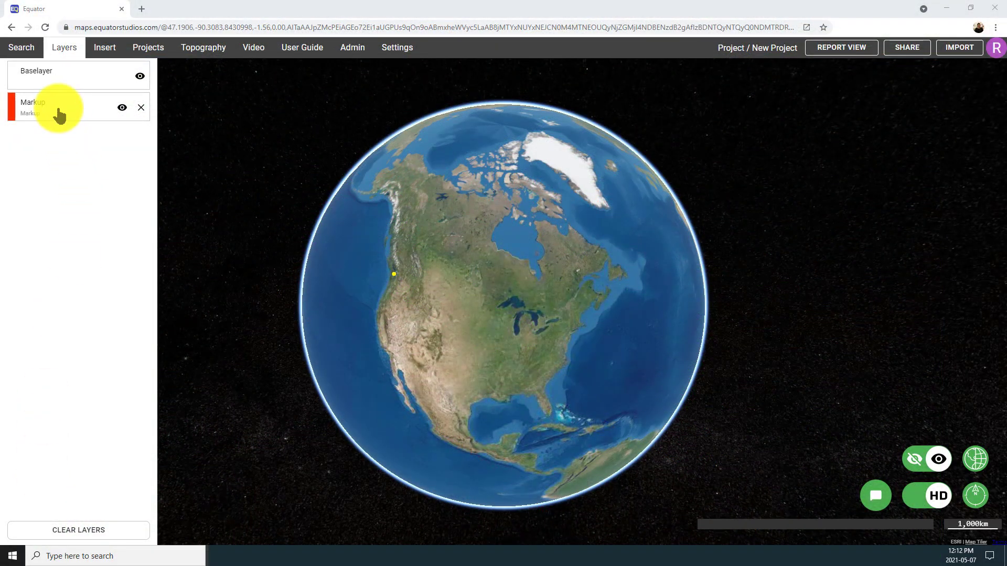
# Step: Zoom to the Markup layer's dashed parcel outline and centre it on the map
pyautogui.click(59, 115)
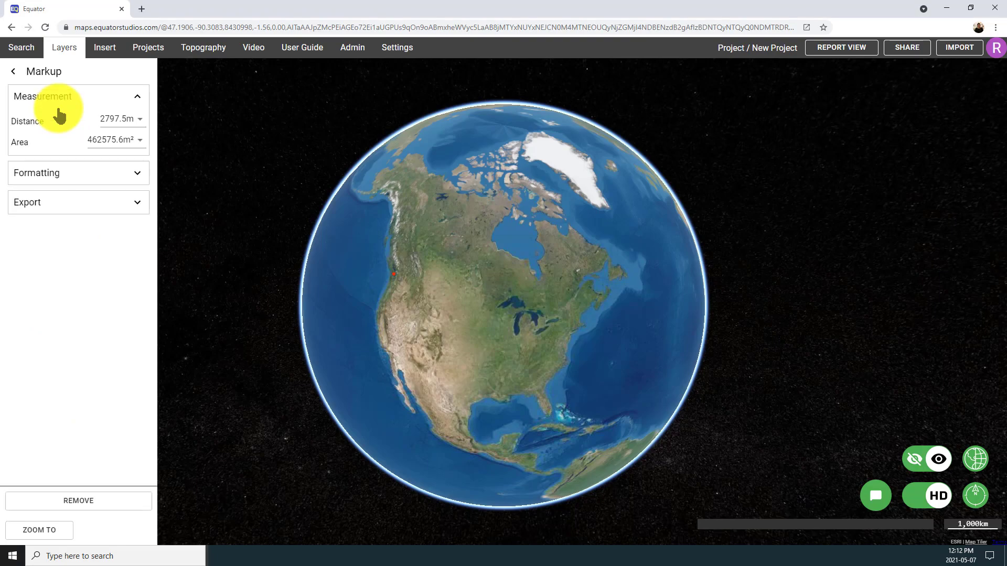
pyautogui.click(46, 538)
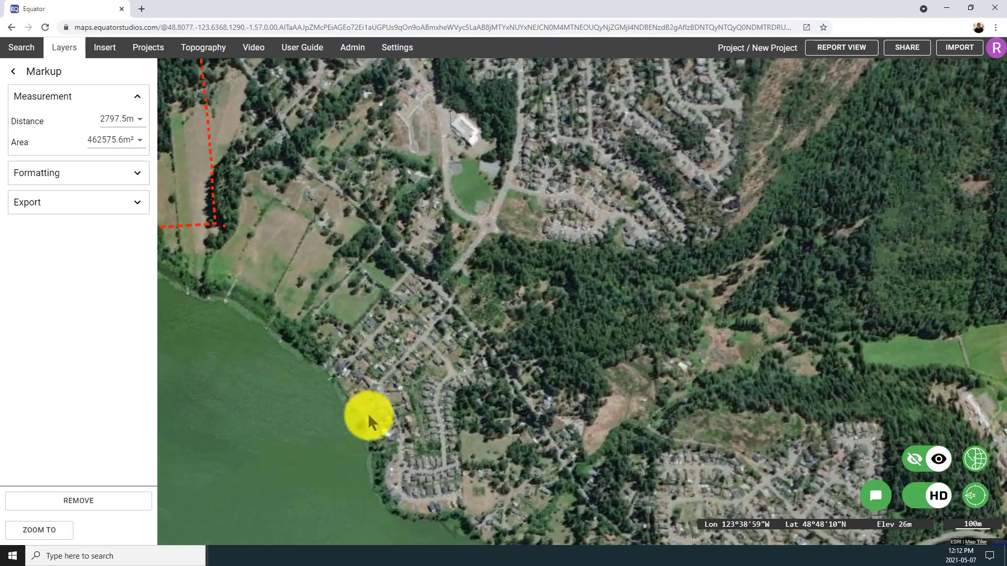
pyautogui.moveTo(367, 413); pyautogui.dragTo(663, 539)
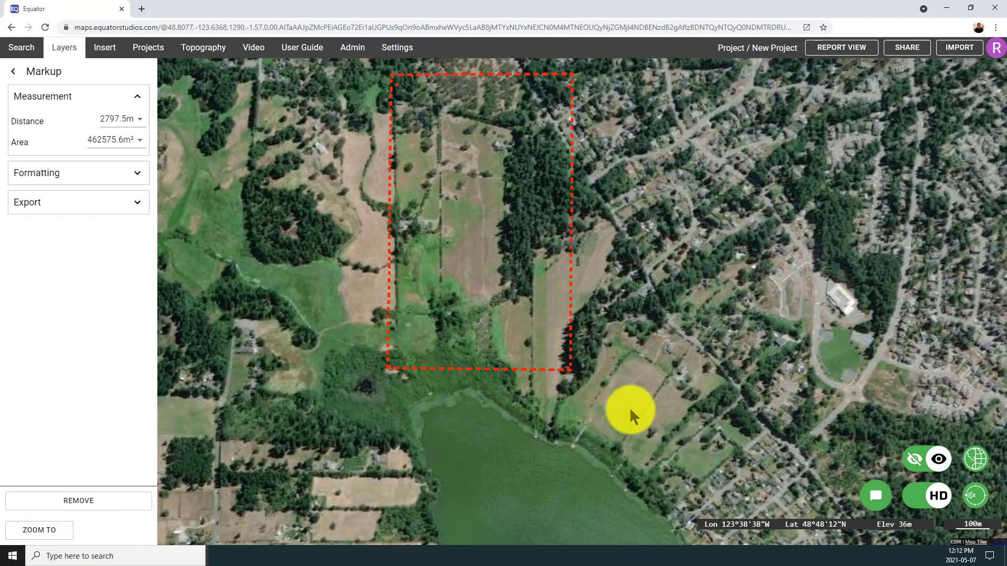
pyautogui.moveTo(632, 411); pyautogui.dragTo(638, 481)
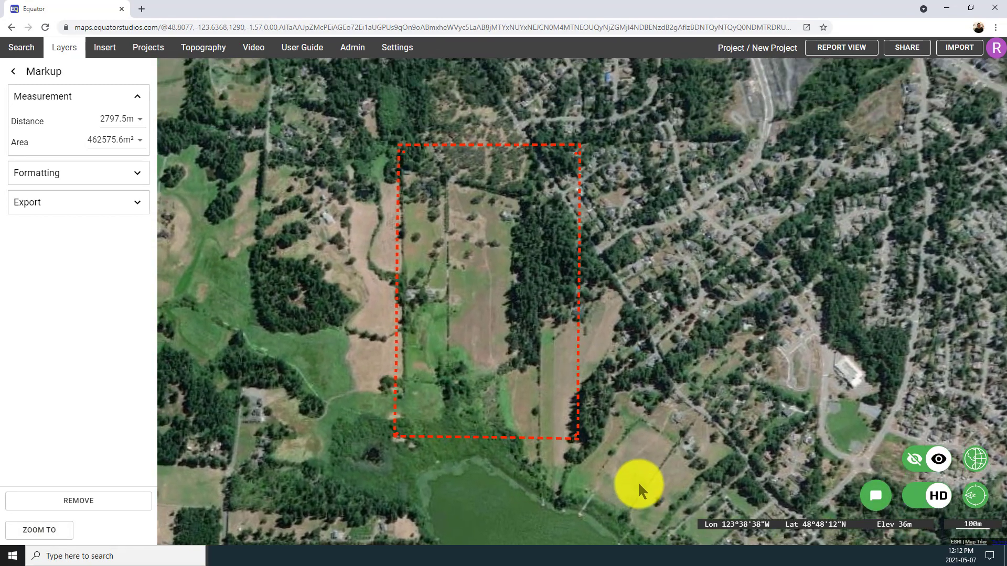
# Step: Select the Canada topographic dataset in the Topography panel
pyautogui.click(189, 48)
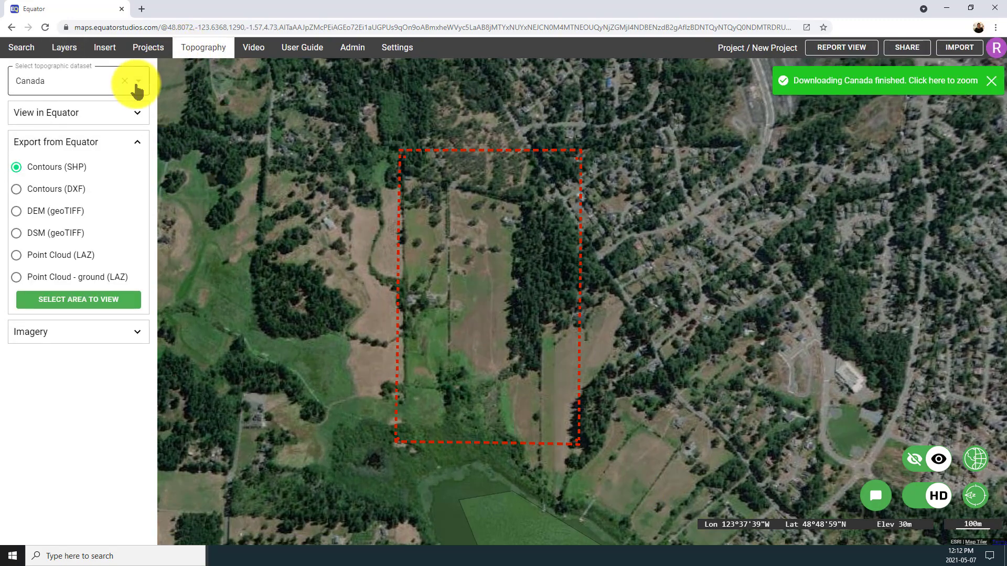
pyautogui.click(135, 84)
pyautogui.click(65, 175)
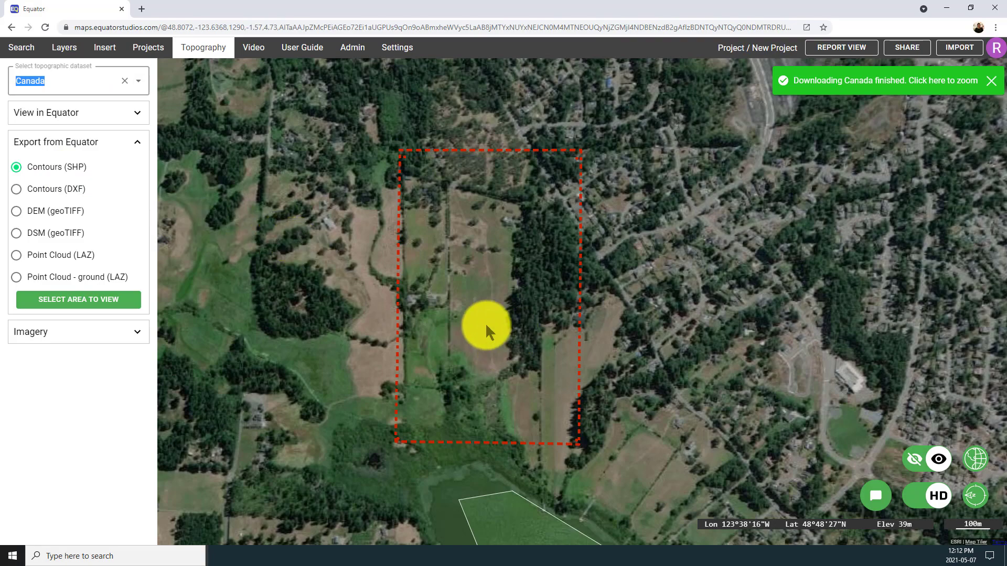
# Step: Confirm the North Cowichan LiDAR coverage includes the parcel, then zoom back in on it
pyautogui.moveTo(485, 322); pyautogui.dragTo(476, 130, button='right')
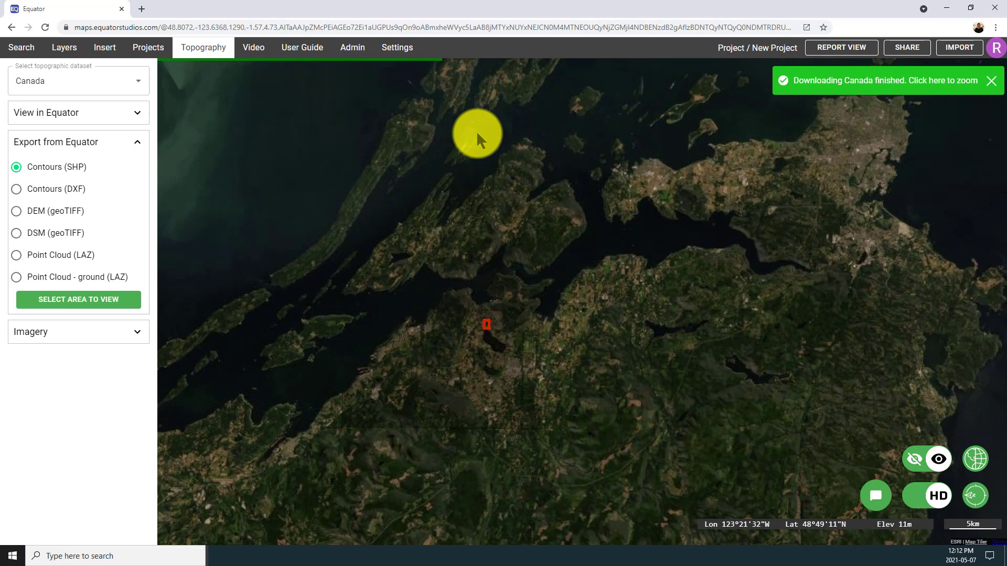
pyautogui.click(457, 368)
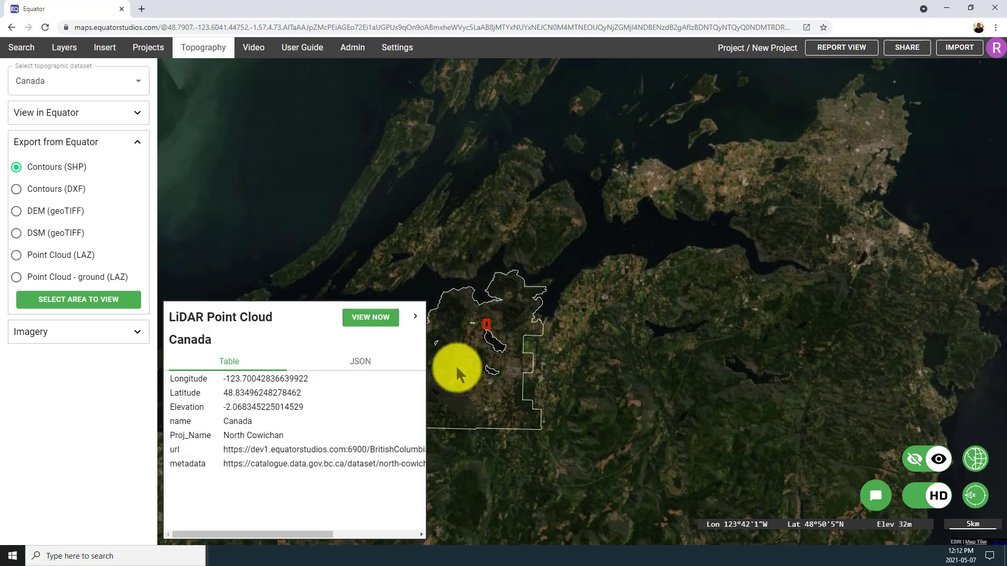
pyautogui.tripleClick(234, 435)
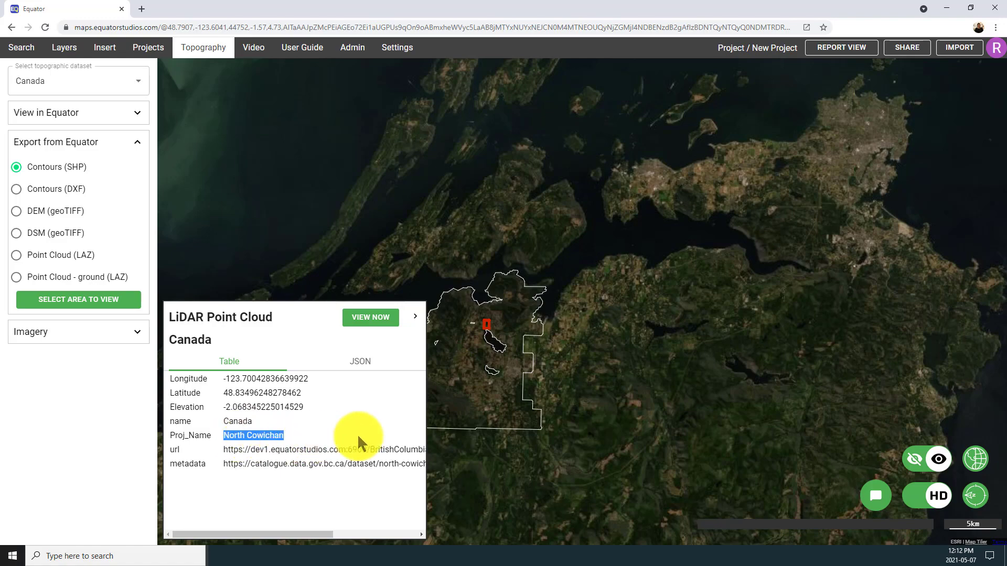
pyautogui.click(620, 337)
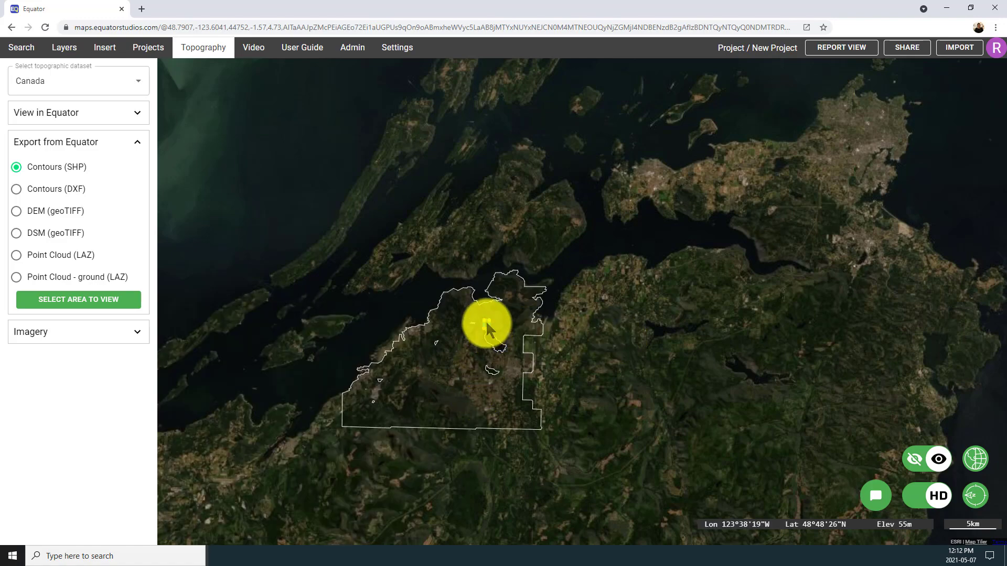
pyautogui.scroll(2, 485, 341)
pyautogui.scroll(5, 486, 341)
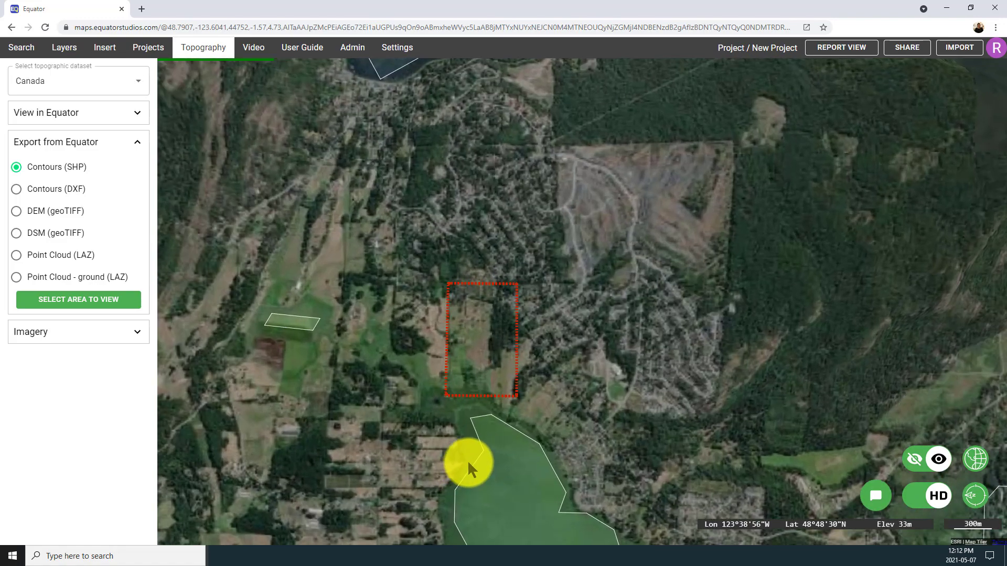
pyautogui.scroll(2, 472, 367)
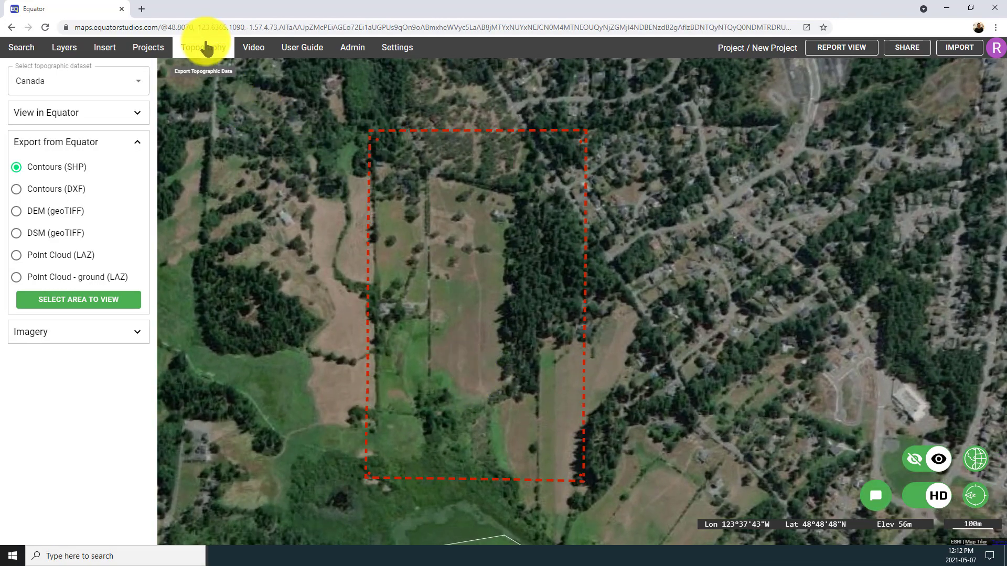
# Step: Draw a four-corner rectangle inside the parcel and generate its LiDAR point cloud
pyautogui.click(139, 115)
pyautogui.click(55, 182)
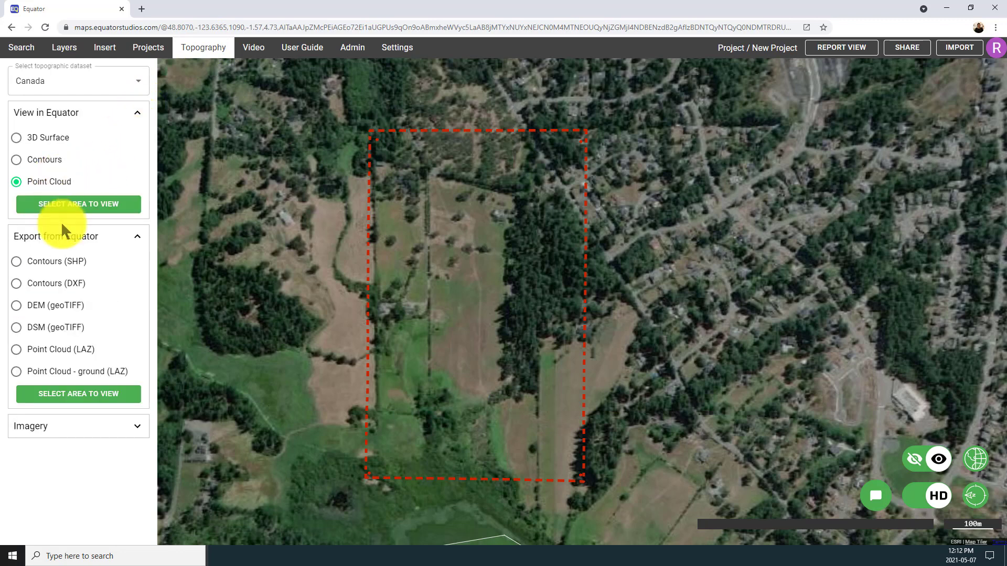
pyautogui.click(128, 207)
pyautogui.click(411, 153)
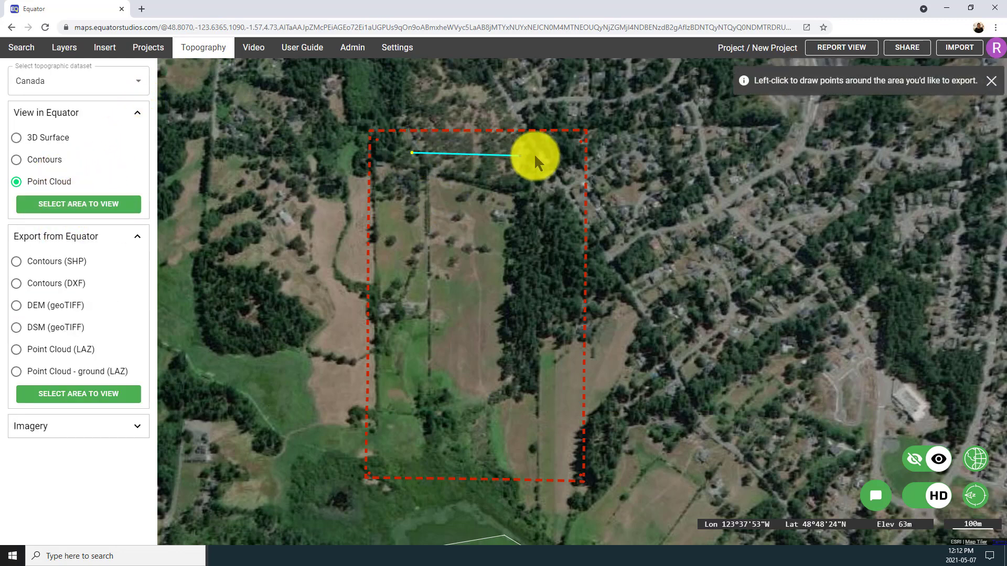
pyautogui.click(539, 156)
pyautogui.click(540, 463)
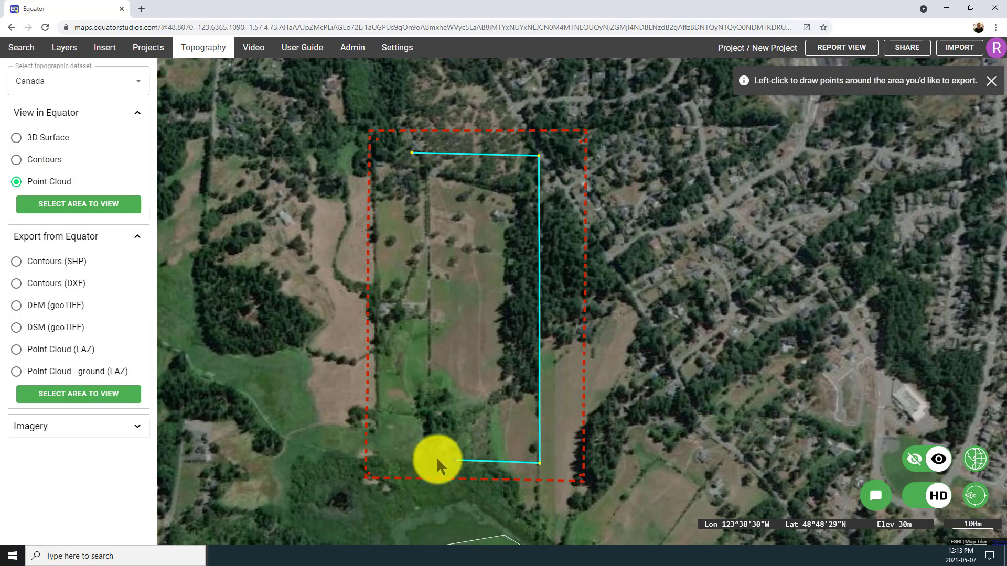
pyautogui.click(412, 461)
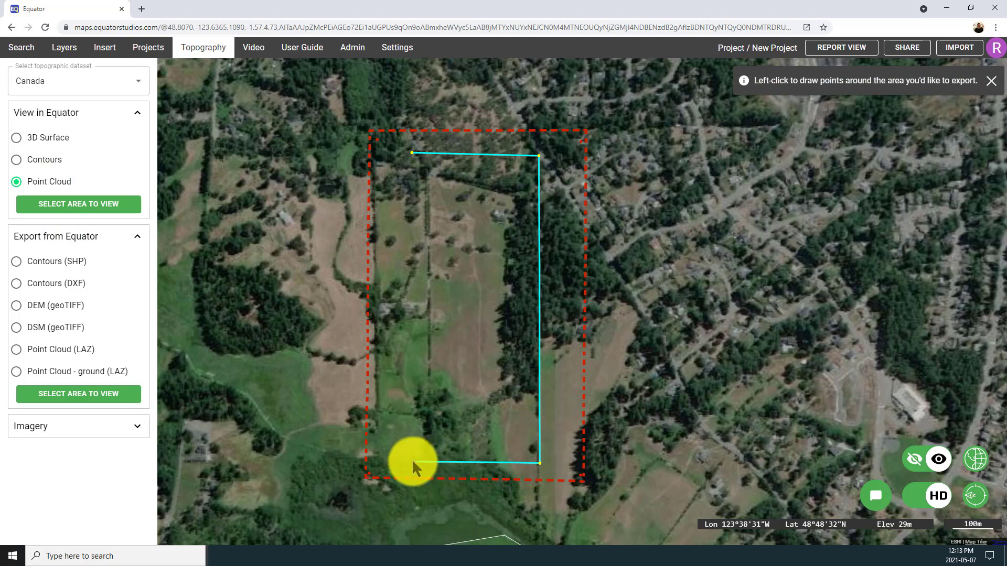
pyautogui.click(412, 153)
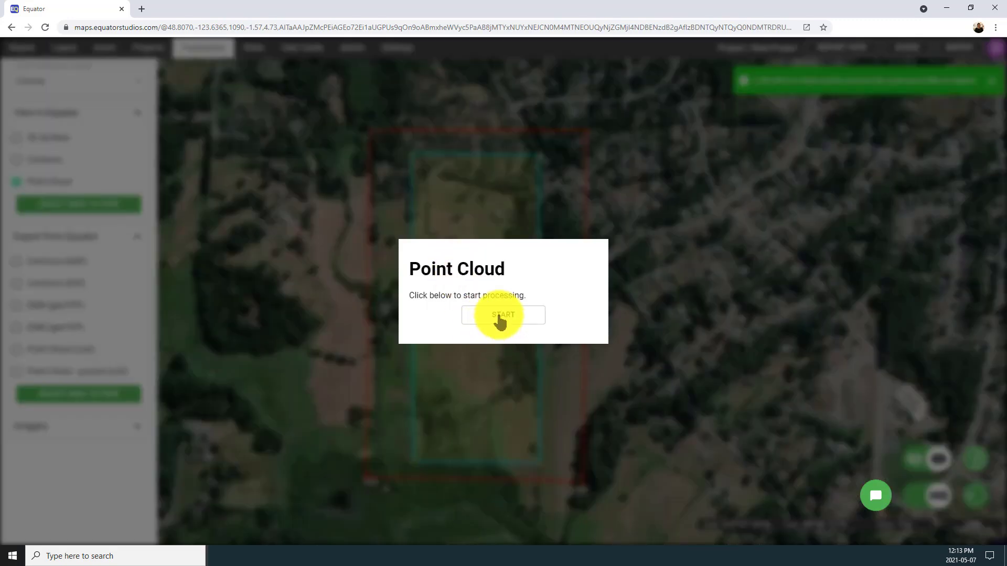
pyautogui.click(498, 317)
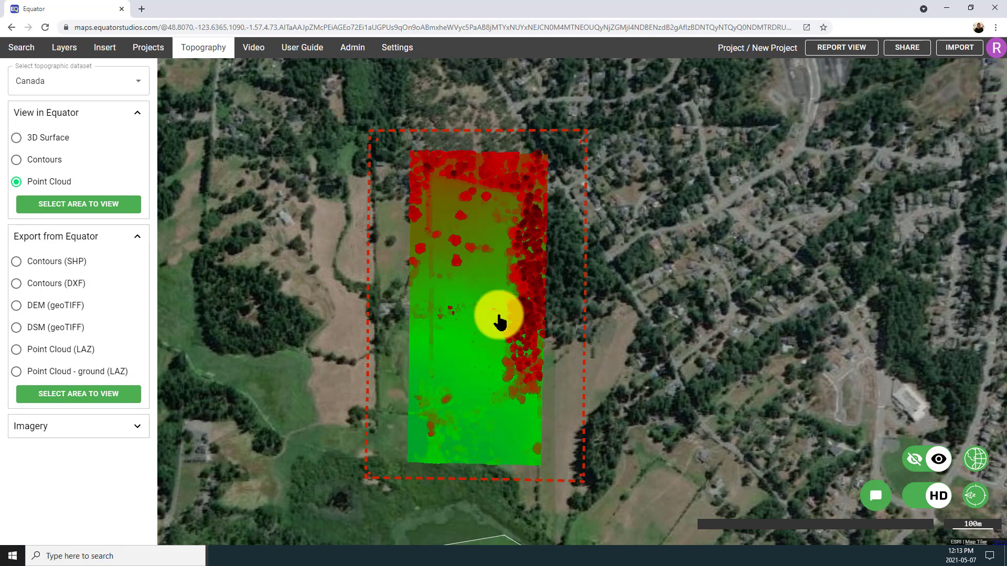
# Step: Tilt the point cloud into 3D perspective and open the LiDAR Point Cloud Canada layer's style settings
pyautogui.scroll(3, 470, 431)
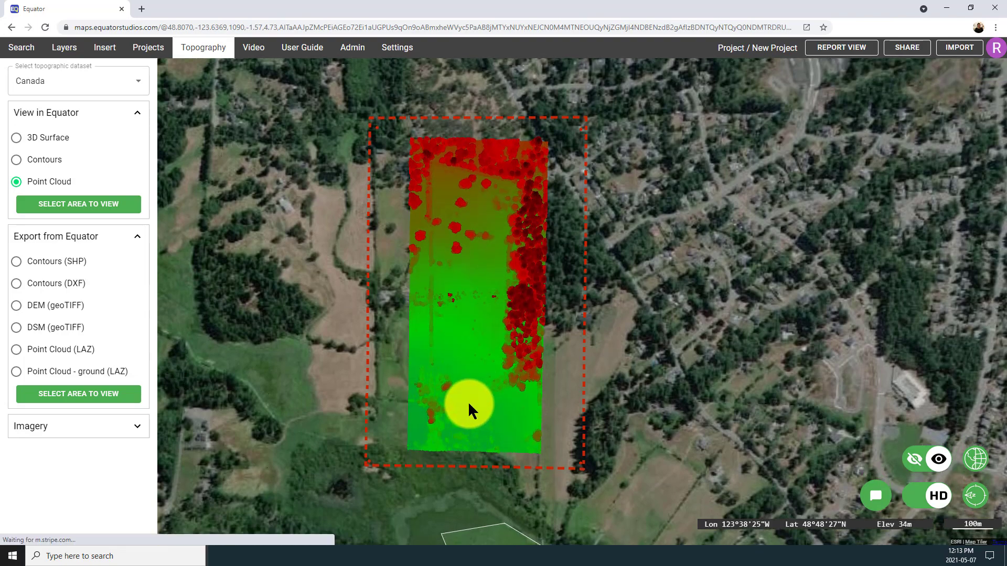
pyautogui.moveTo(465, 430); pyautogui.dragTo(603, 388, button='middle')
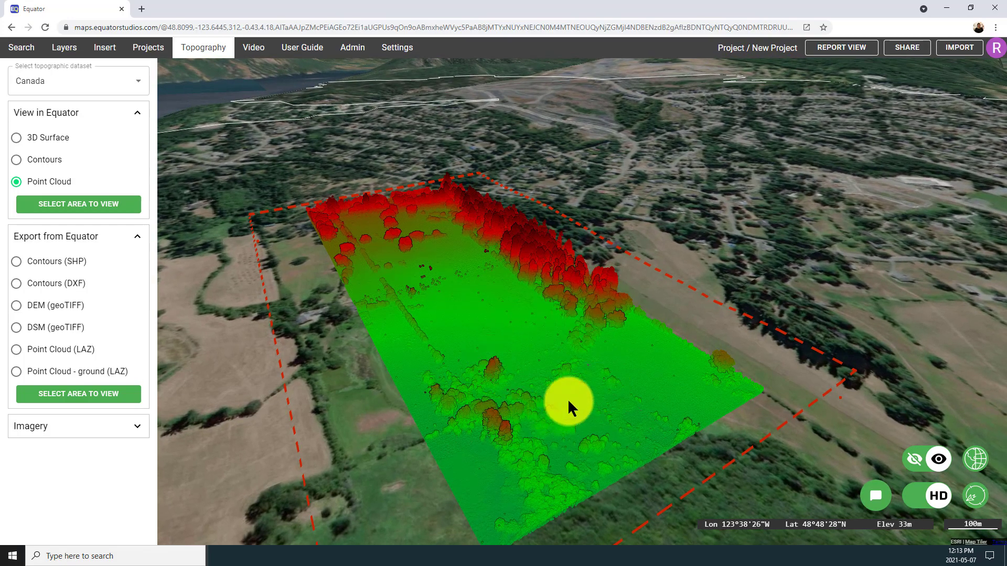
pyautogui.click(65, 46)
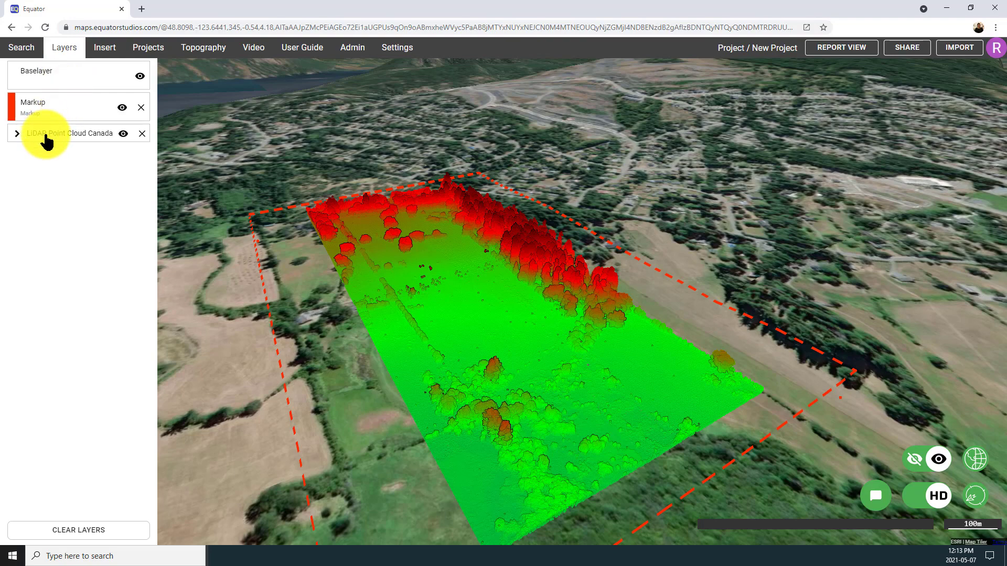
pyautogui.click(124, 134)
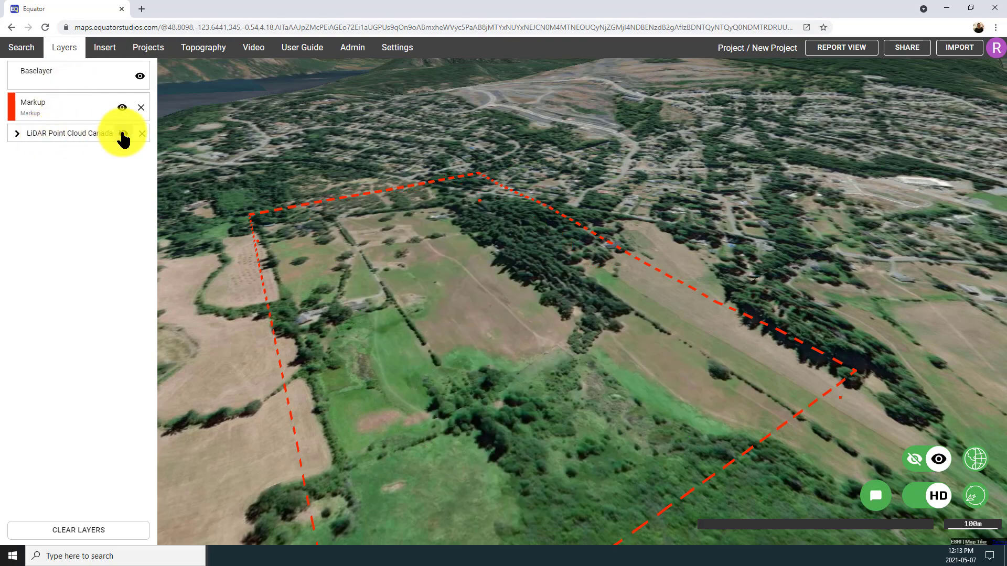
pyautogui.click(123, 134)
pyautogui.click(81, 135)
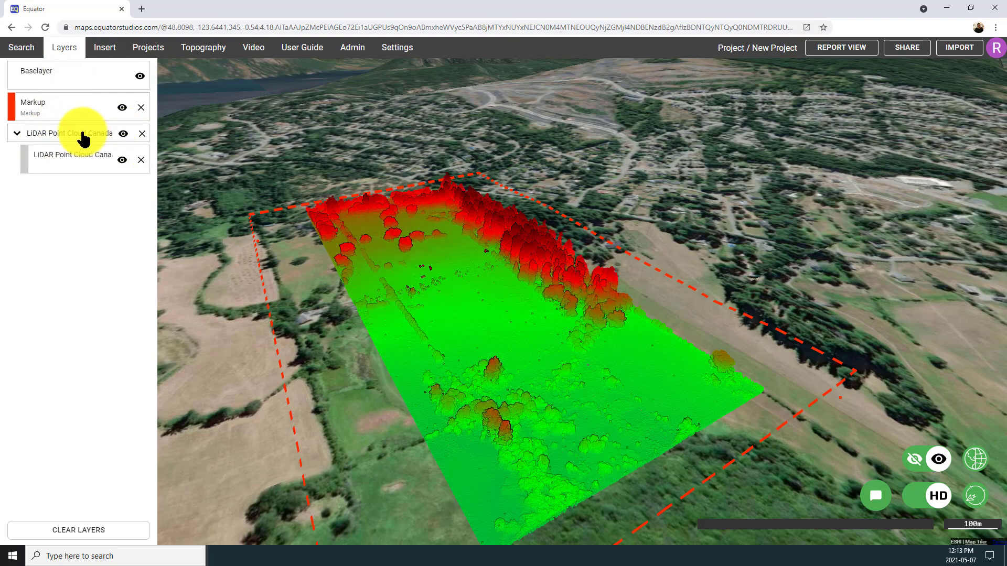
pyautogui.click(76, 166)
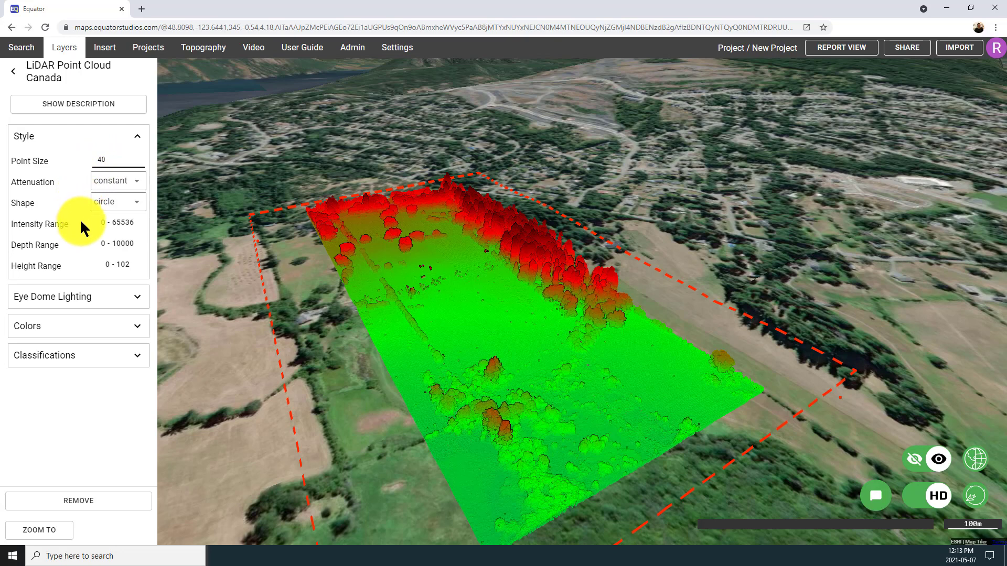
# Step: Set Eye Dome Lighting intensity to 32 and keep the point size at 40
pyautogui.click(137, 297)
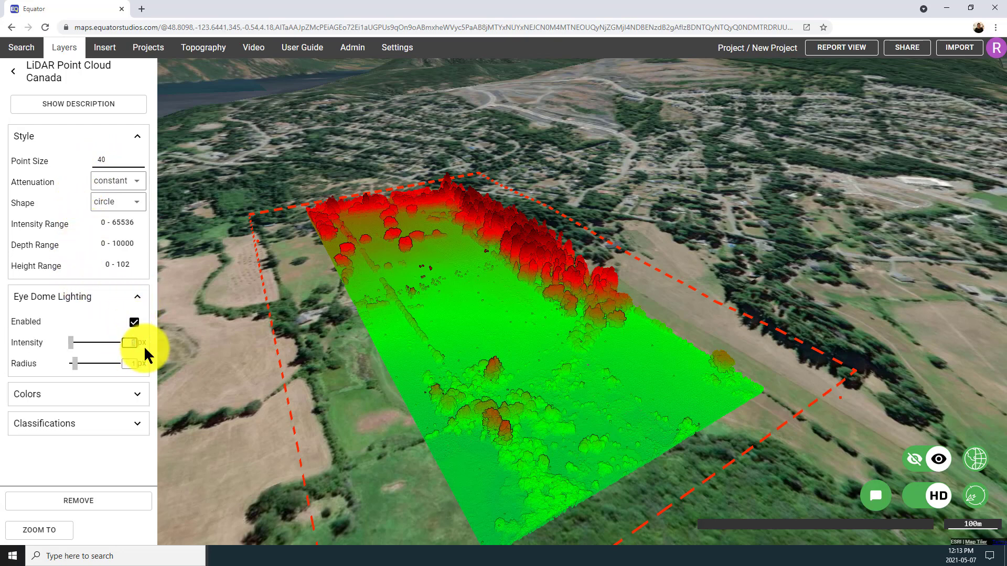
pyautogui.press('Up')
pyautogui.write('3')
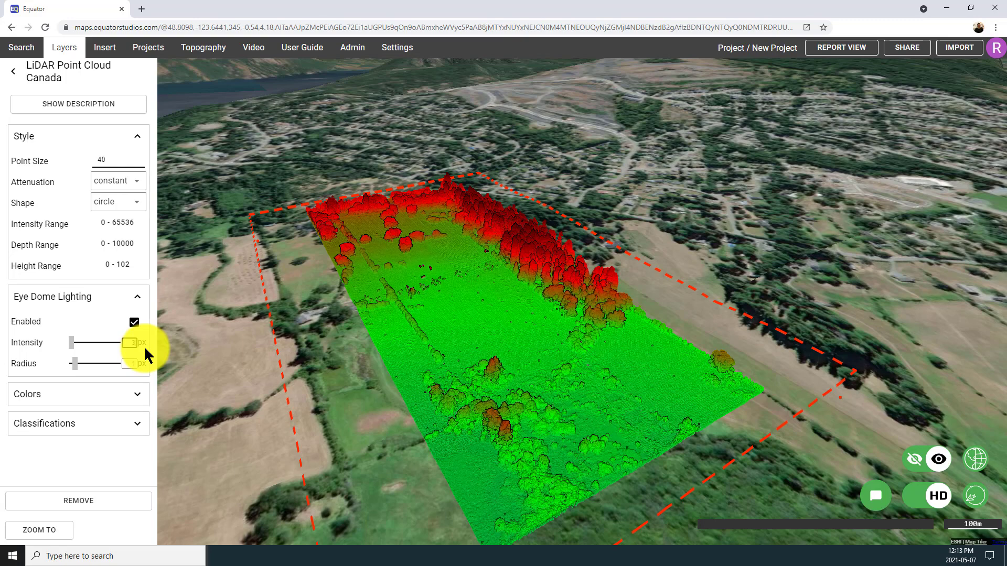
pyautogui.write('2')
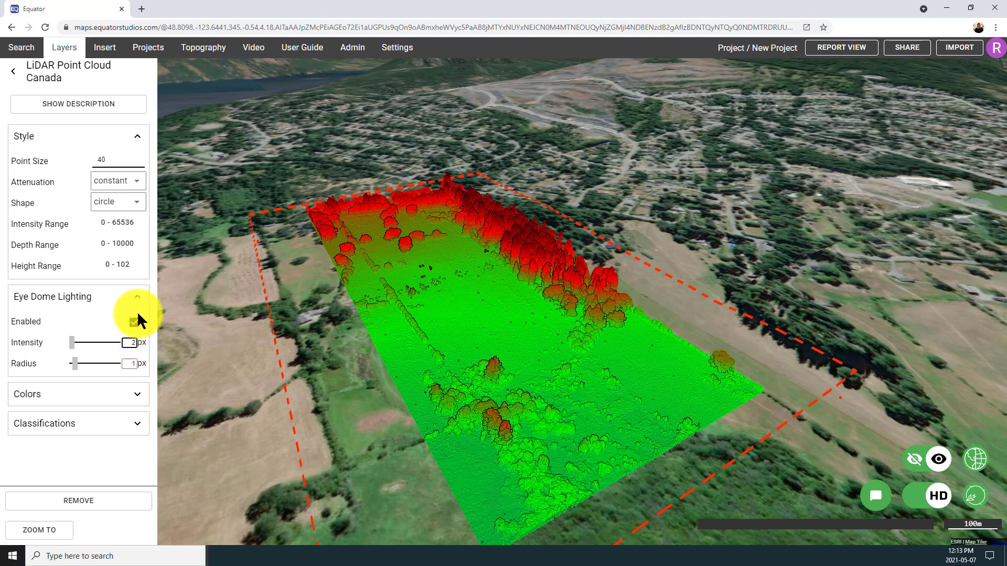
pyautogui.doubleClick(101, 160)
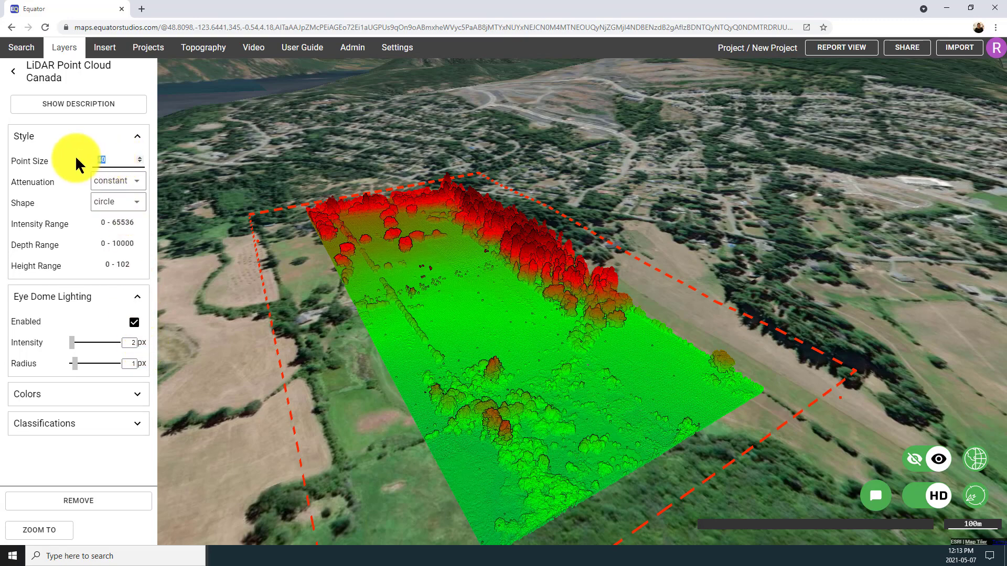
pyautogui.write('100')
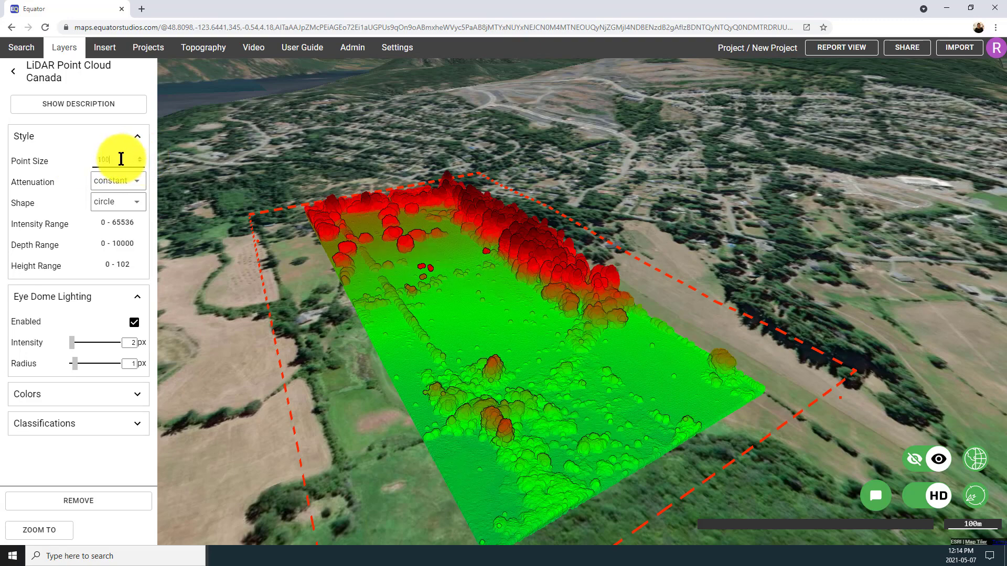
pyautogui.press('BackSpace')
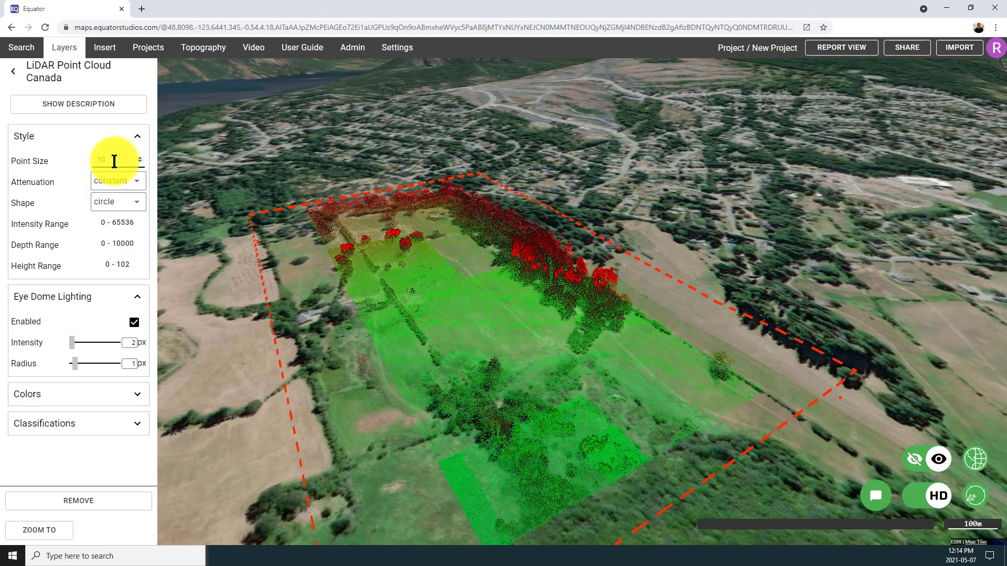
pyautogui.hotkey('ctrl', 'a')
pyautogui.write('40')
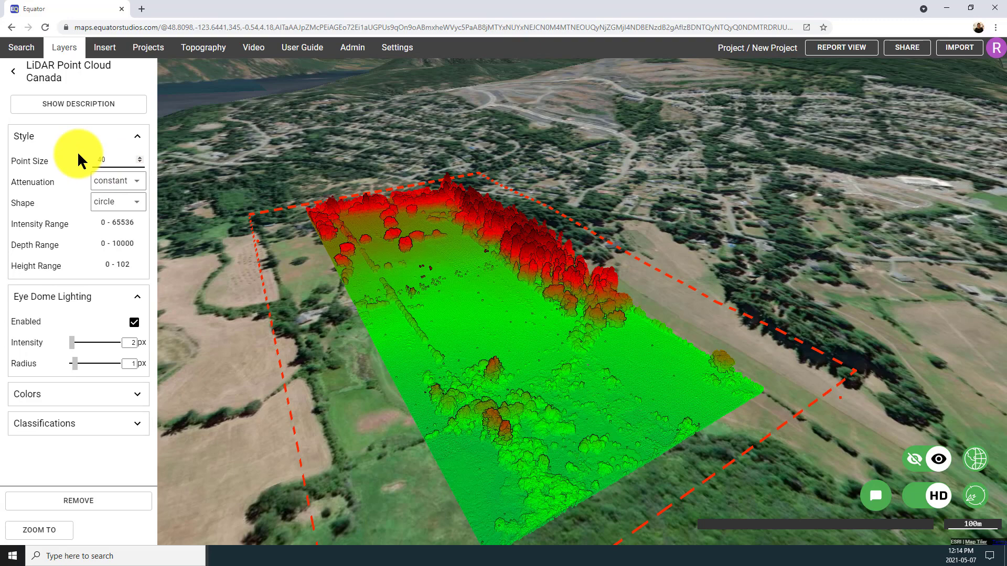
# Step: Narrow the point cloud's depth colour range to 13–102
pyautogui.click(128, 257)
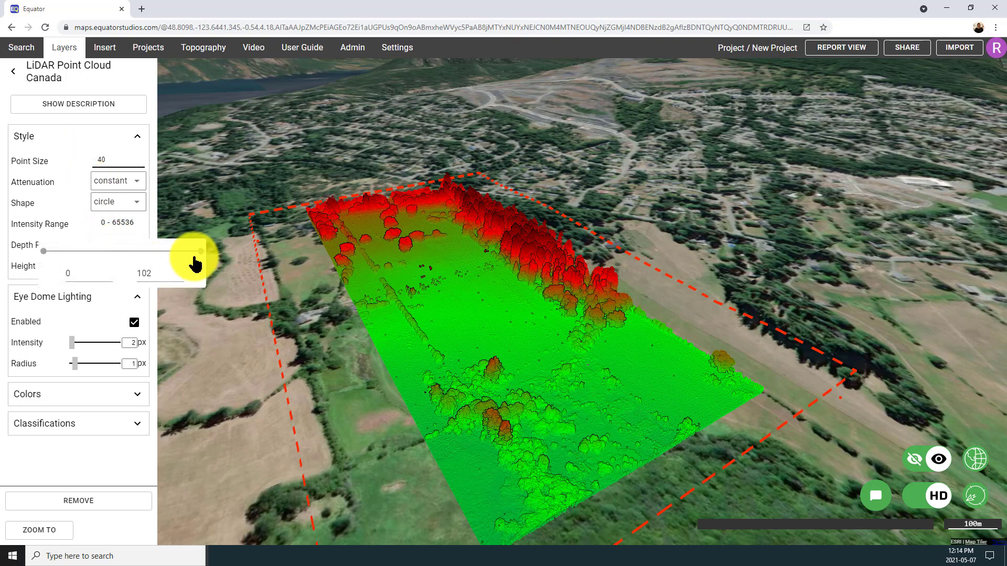
pyautogui.moveTo(198, 253)
pyautogui.mouseDown()
pyautogui.moveTo(103, 252)
pyautogui.moveTo(213, 256)
pyautogui.mouseUp()
pyautogui.moveTo(43, 258); pyautogui.dragTo(63, 255)
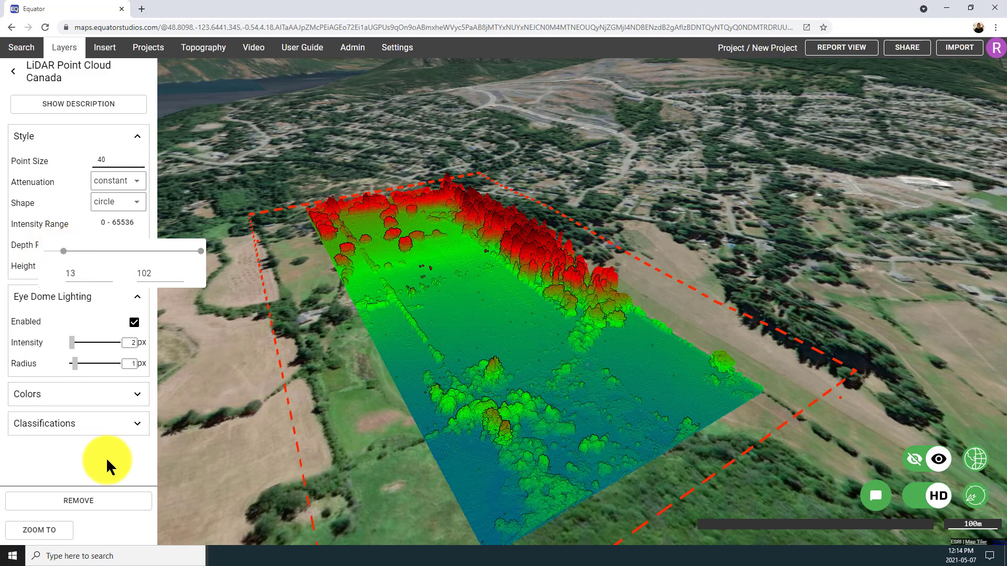
# Step: Preview only Ground points, then show all point classifications again
pyautogui.click(134, 425)
pyautogui.scroll(-5, 132, 420)
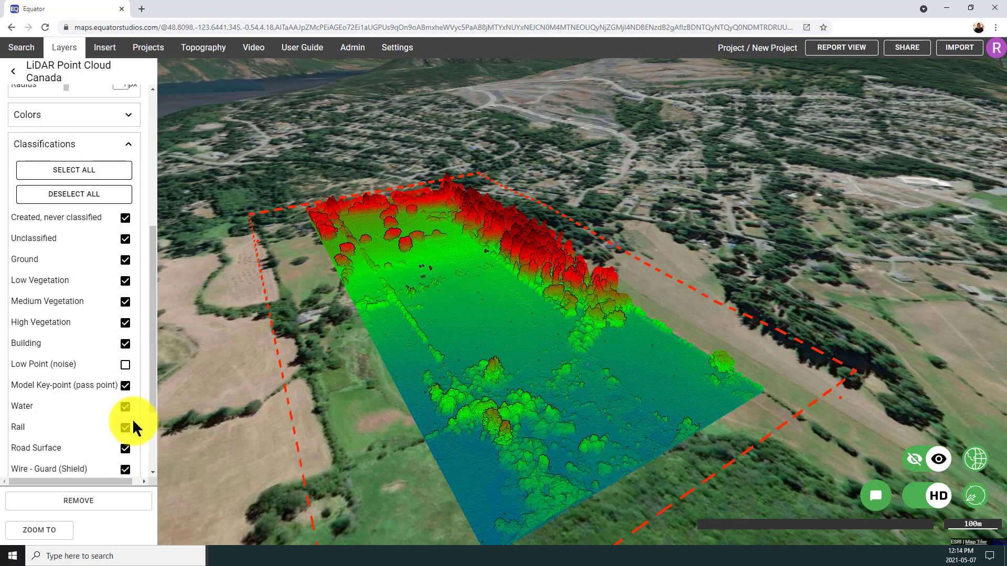
pyautogui.click(87, 195)
pyautogui.click(126, 260)
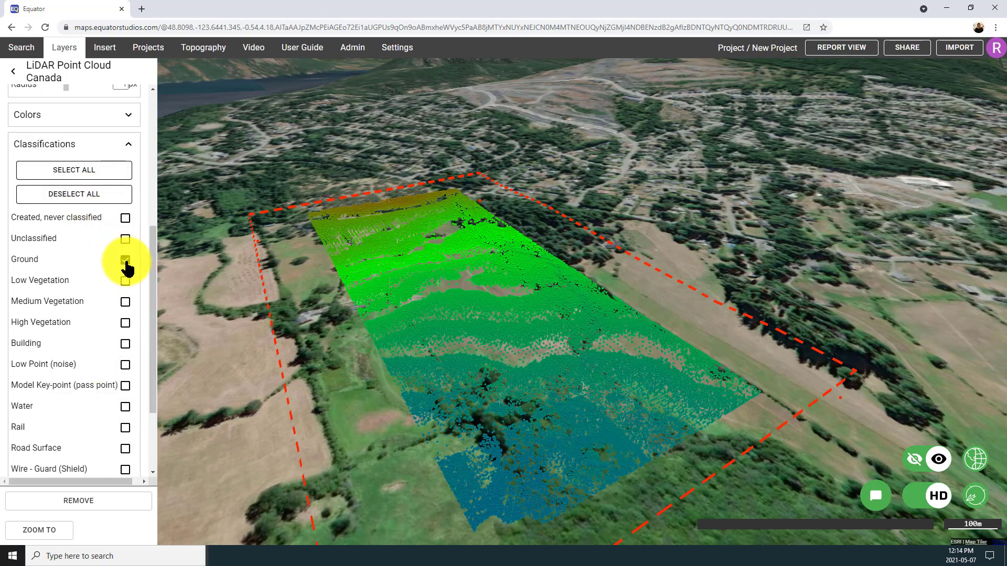
pyautogui.click(88, 175)
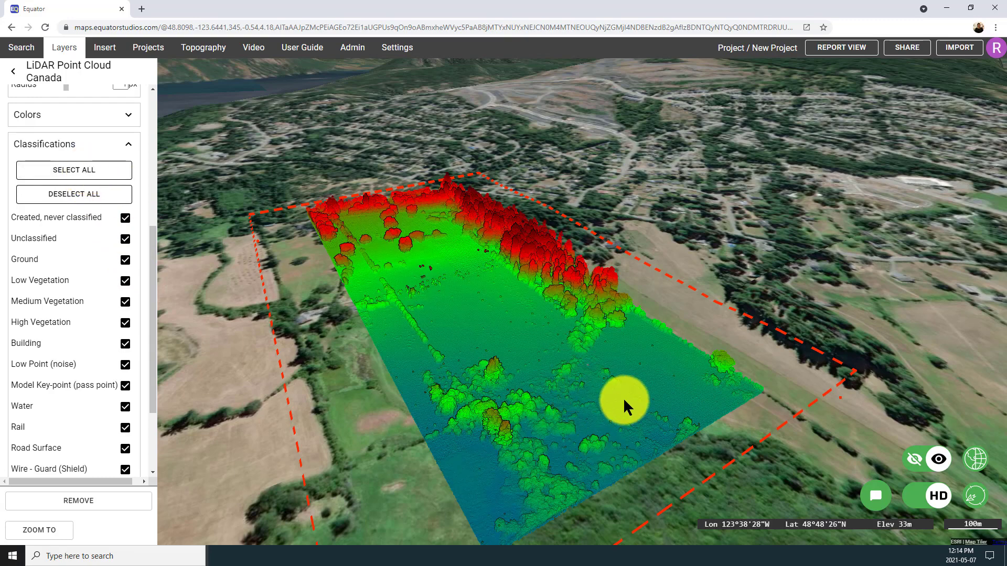
# Step: View the parcel's point cloud top-down and bring back the Topography panel
pyautogui.scroll(-5, 621, 399)
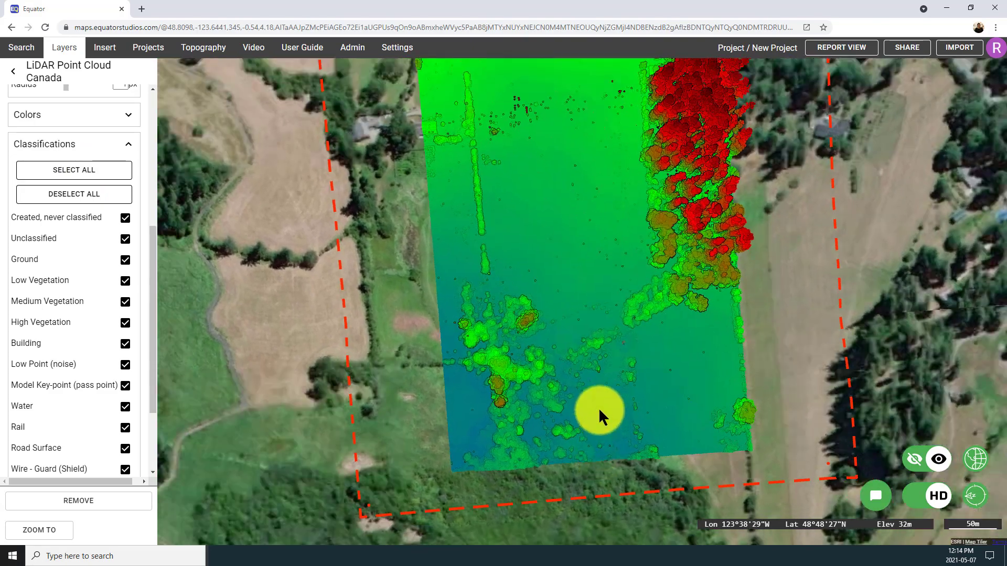
pyautogui.scroll(-3, 604, 409)
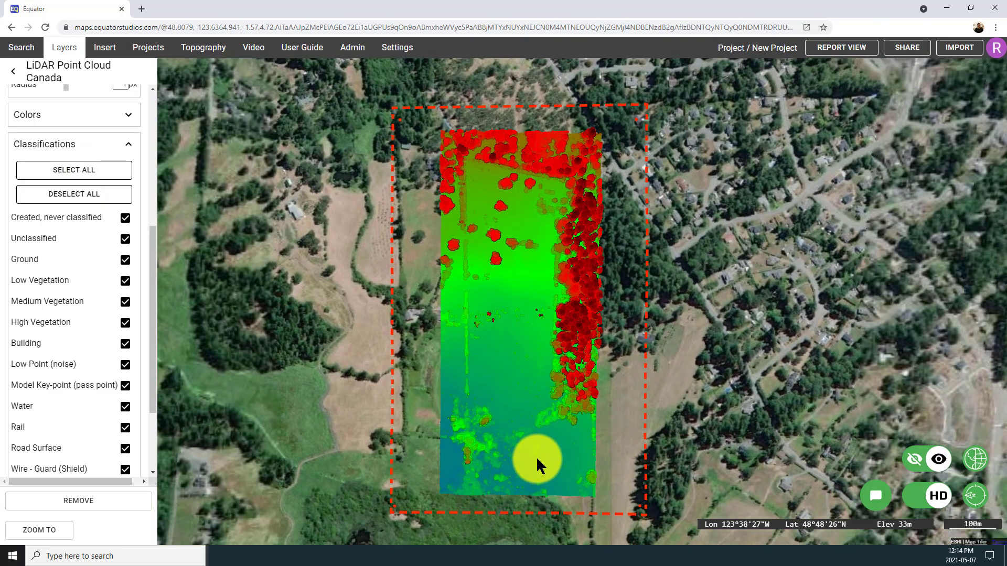
pyautogui.click(193, 48)
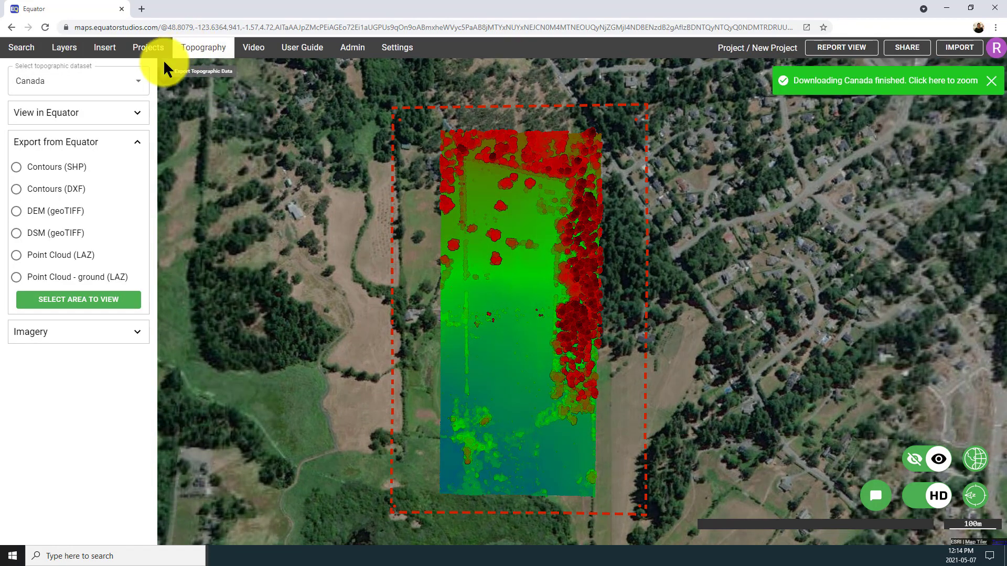
# Step: Outline the parcel's point cloud with a rectangle and start 1 m resolution contour processing
pyautogui.click(135, 117)
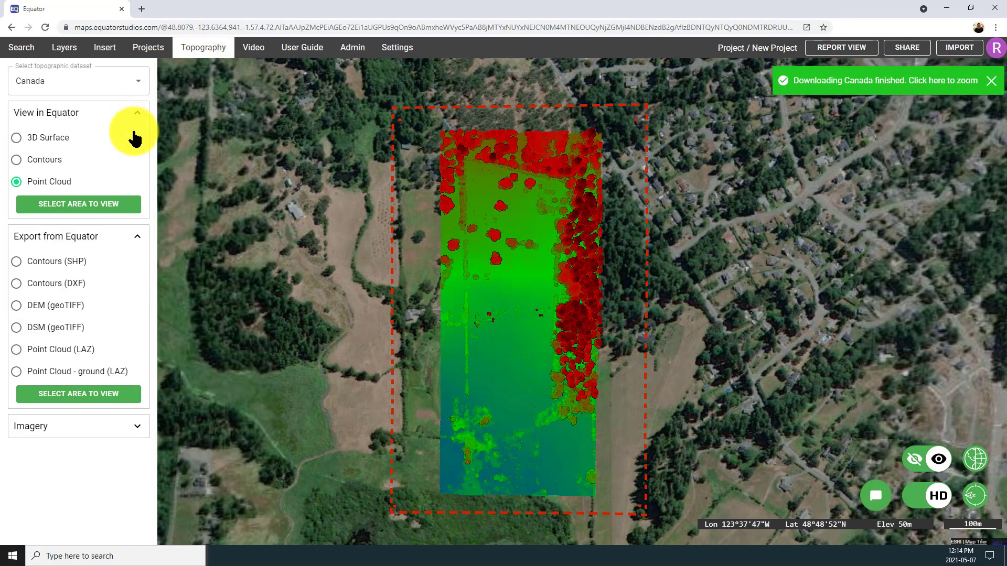
pyautogui.click(46, 159)
pyautogui.click(78, 206)
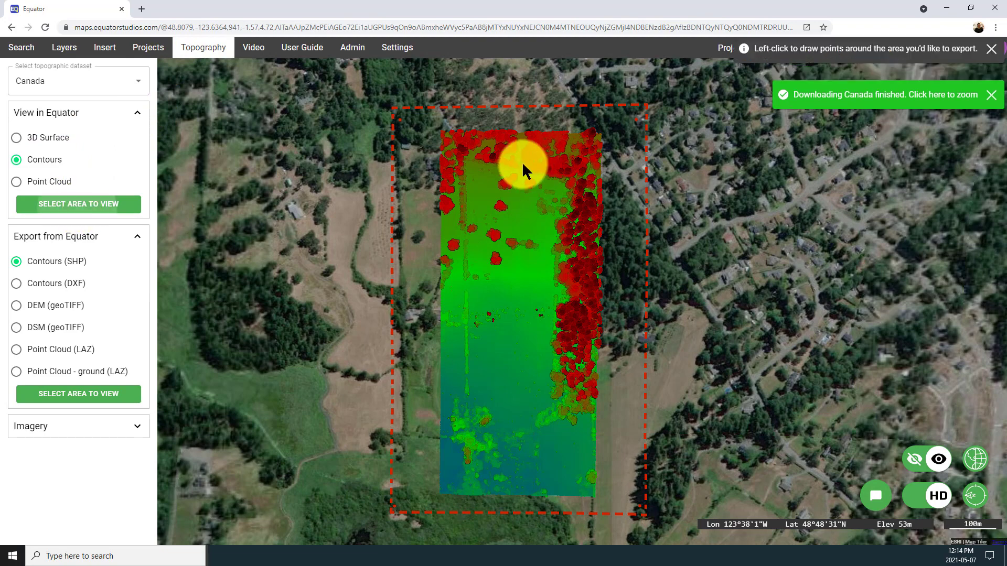
pyautogui.click(439, 131)
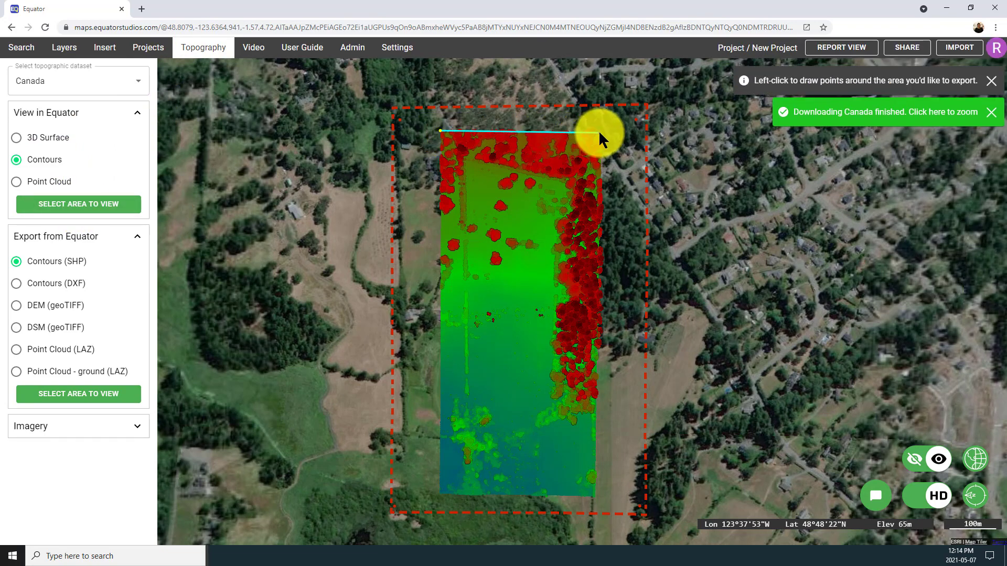
pyautogui.click(599, 133)
pyautogui.click(593, 497)
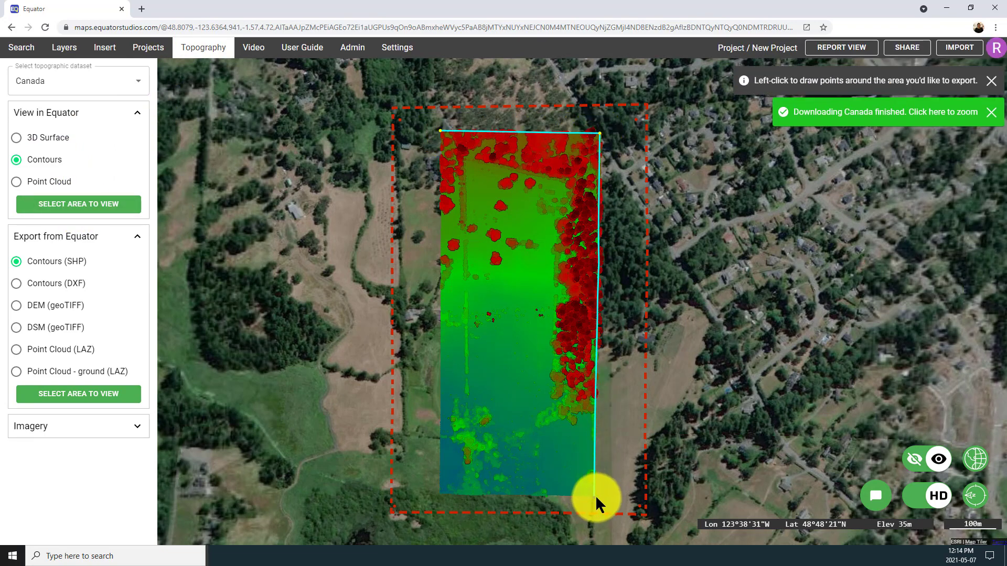
pyautogui.click(439, 496)
pyautogui.click(439, 129)
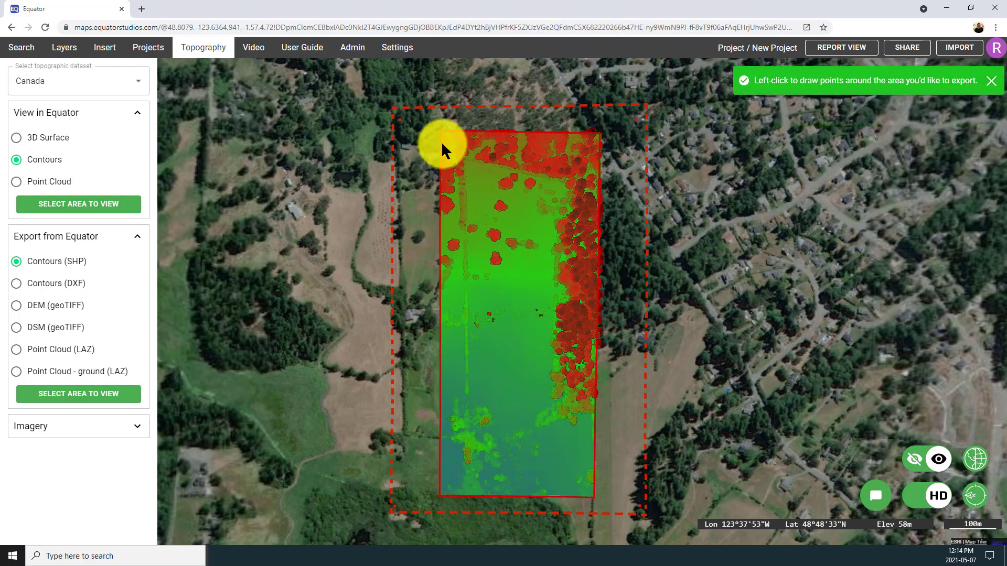
pyautogui.doubleClick(444, 239)
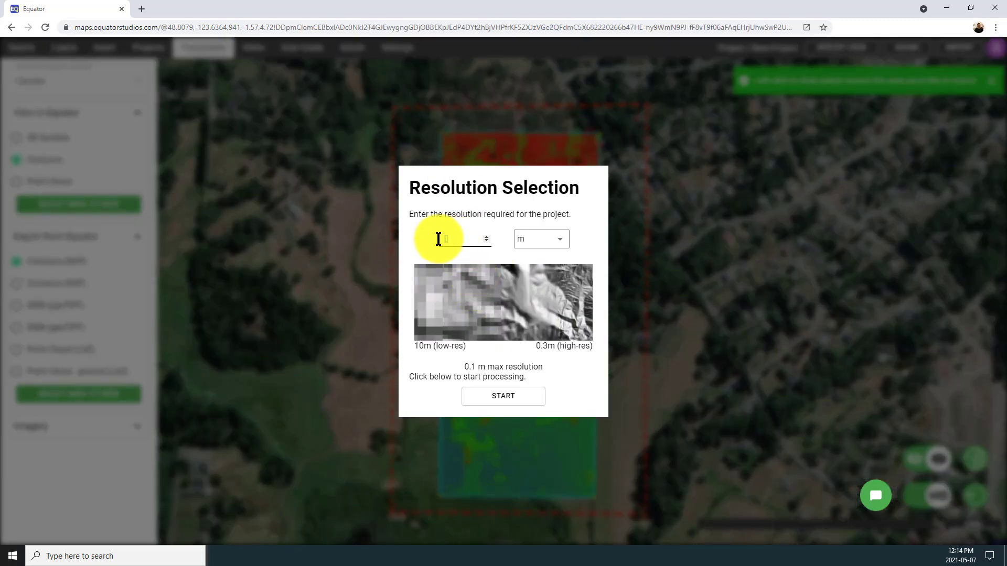
pyautogui.click(501, 397)
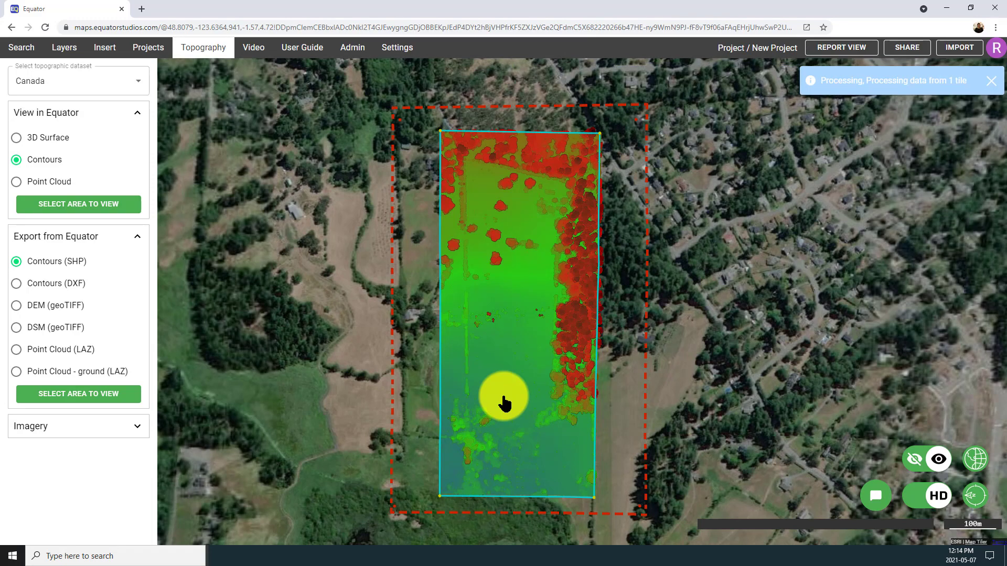
# Step: Hide the LiDAR point cloud layer and check the elevations of two contour lines
pyautogui.click(65, 49)
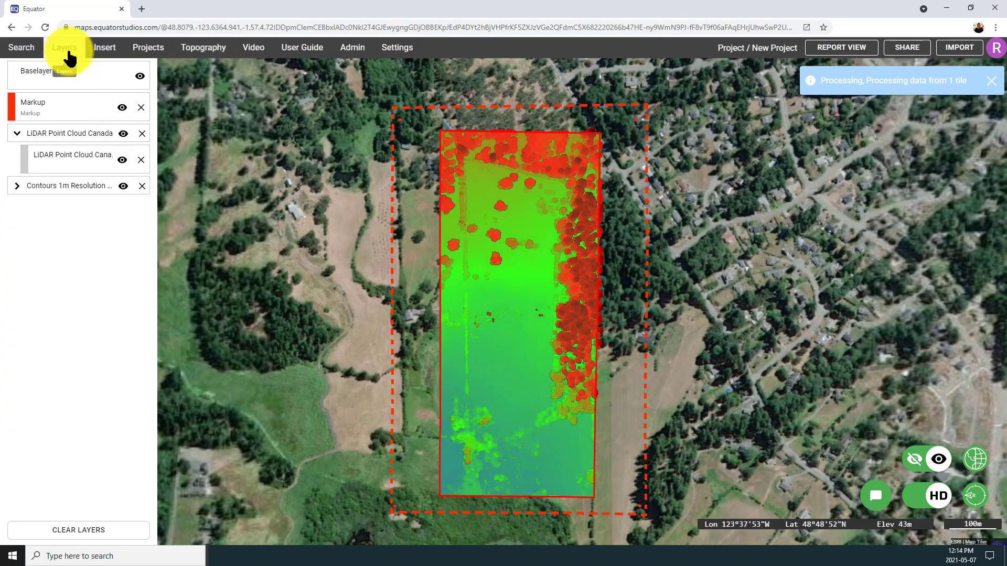
pyautogui.click(123, 134)
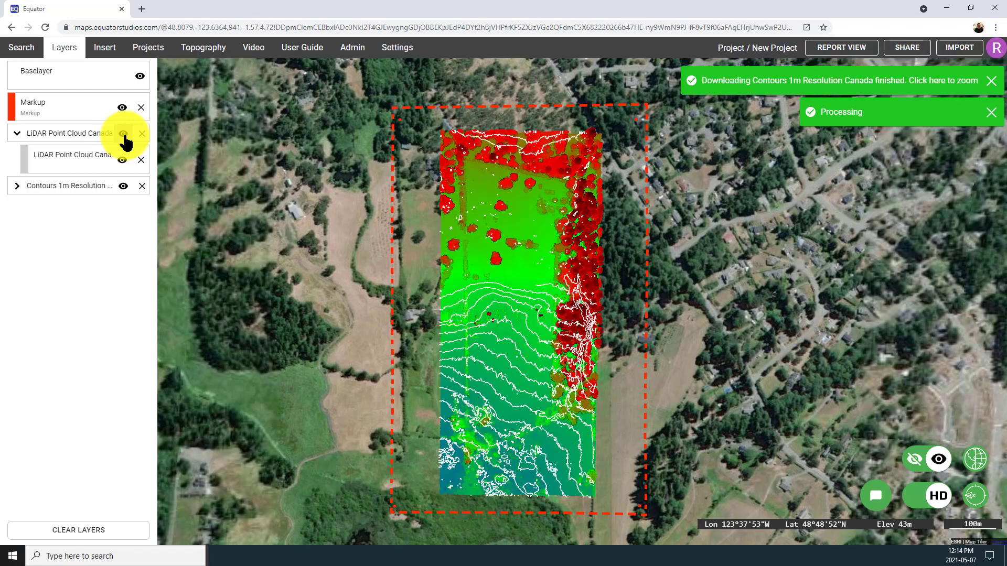
pyautogui.scroll(2, 518, 375)
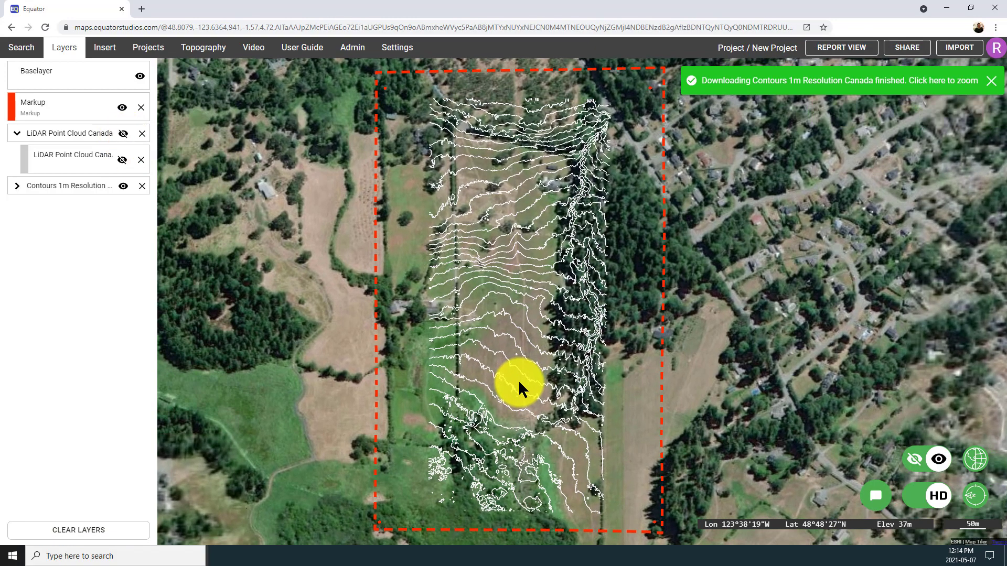
pyautogui.click(529, 360)
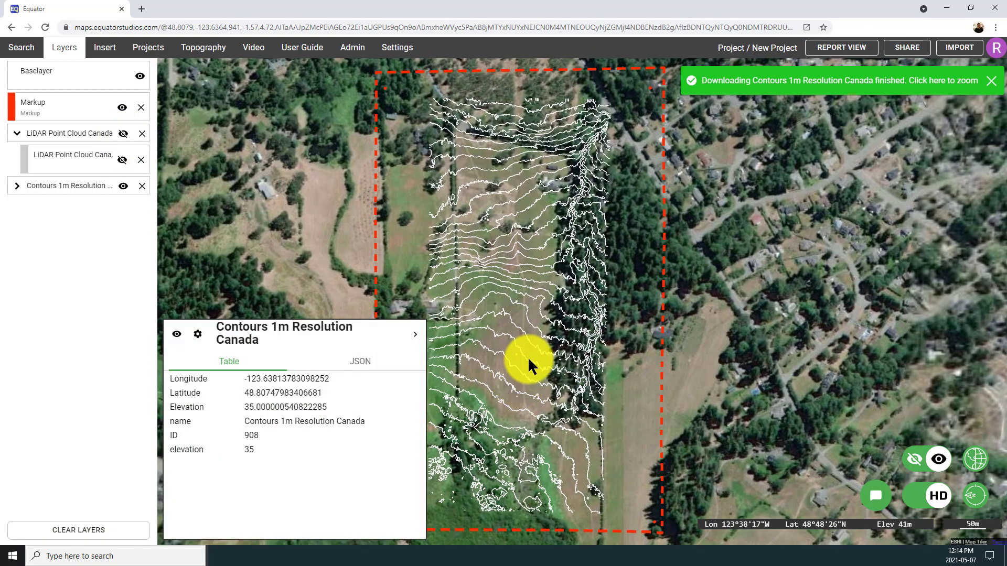
pyautogui.click(525, 314)
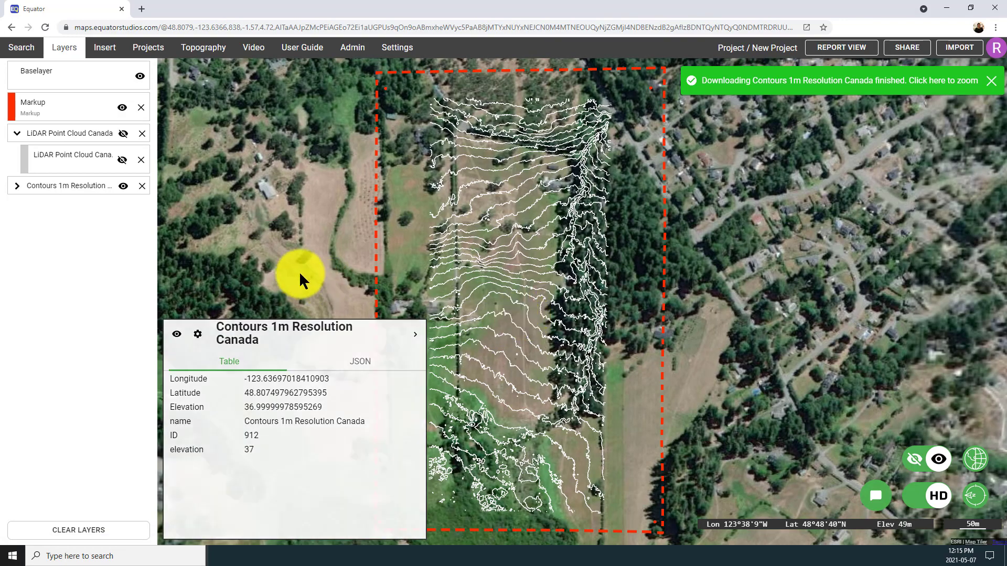
pyautogui.click(300, 274)
# Step: Colour the Contours 1m lines orange (#FFA12F)
pyautogui.click(51, 189)
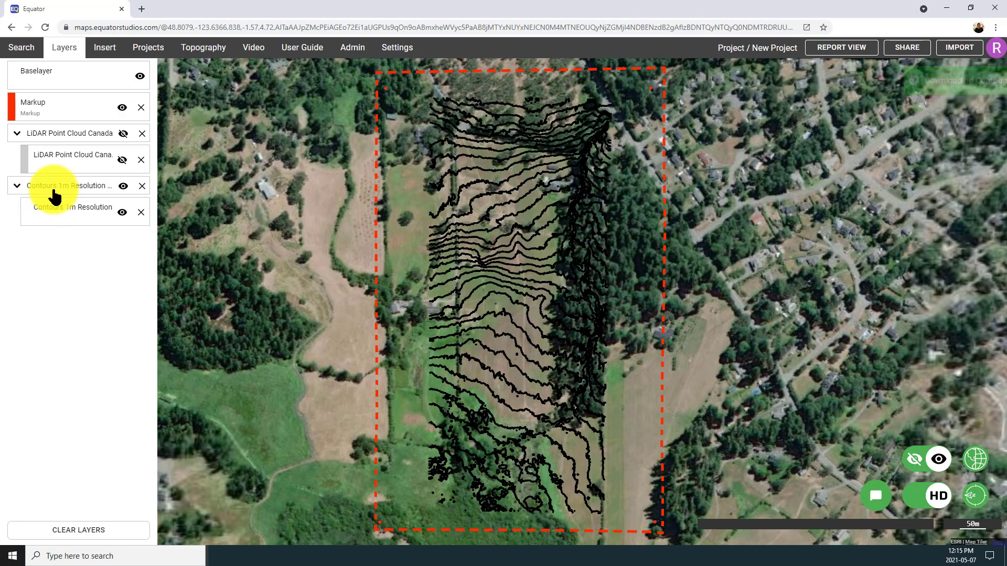
pyautogui.click(61, 212)
pyautogui.click(116, 159)
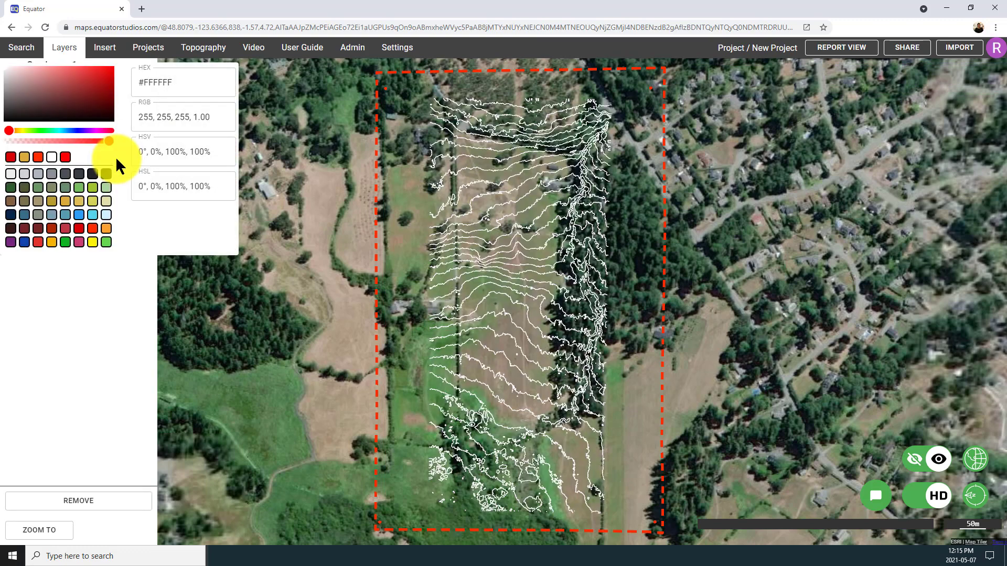
pyautogui.click(104, 227)
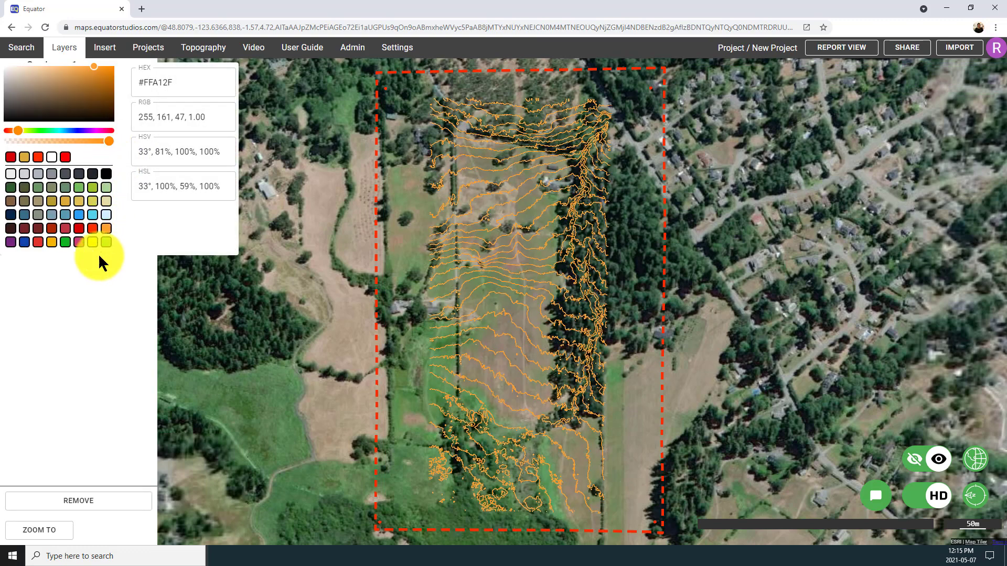
pyautogui.click(86, 322)
pyautogui.click(135, 235)
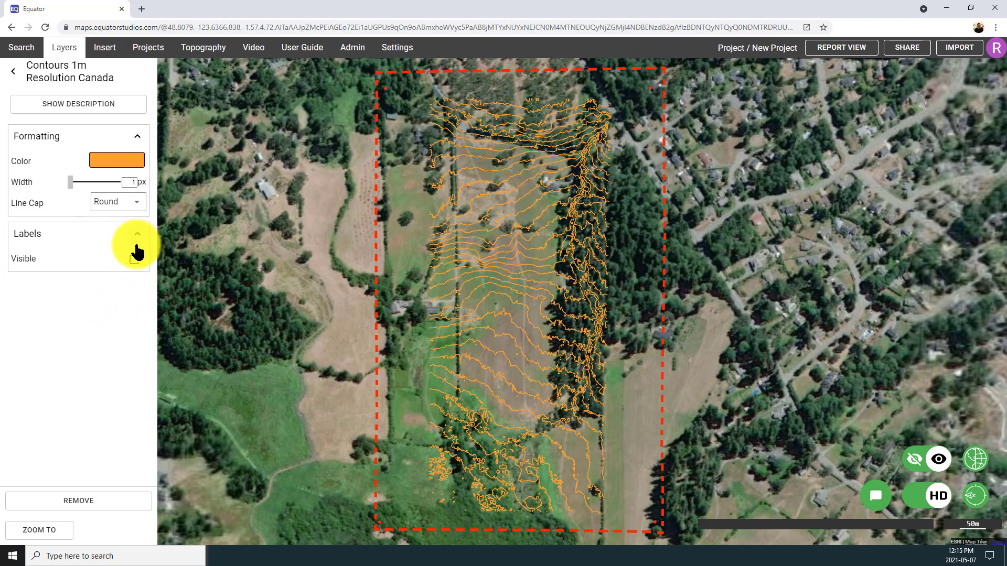
# Step: Turn on contour labels and place five spot labels on contours across the field
pyautogui.click(134, 259)
pyautogui.click(84, 457)
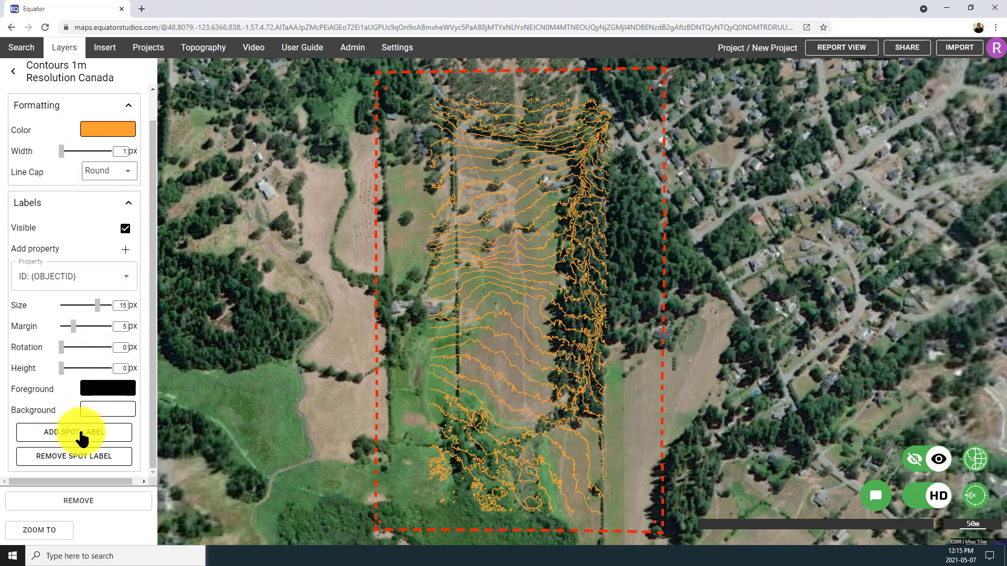
pyautogui.click(511, 409)
pyautogui.click(473, 342)
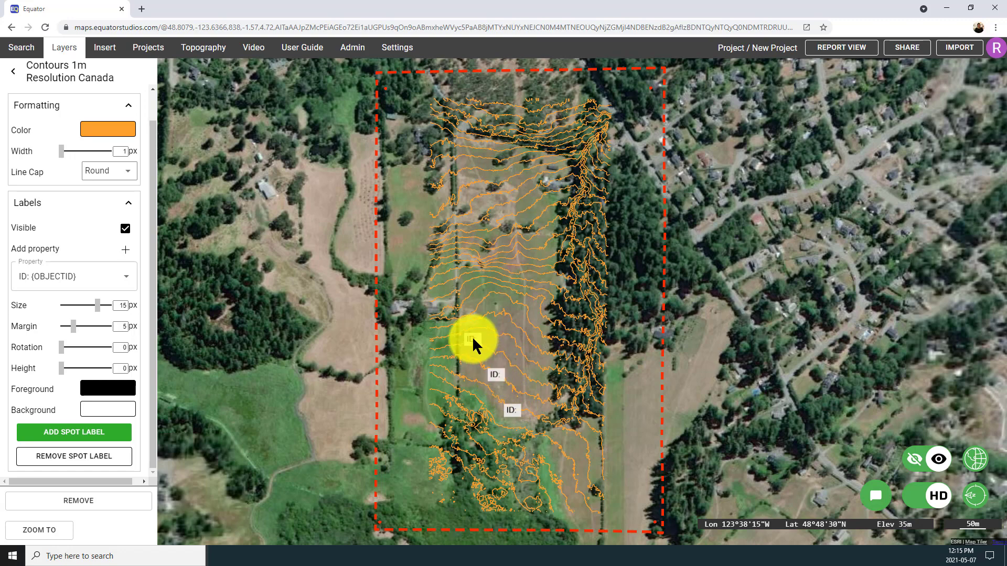
pyautogui.click(486, 328)
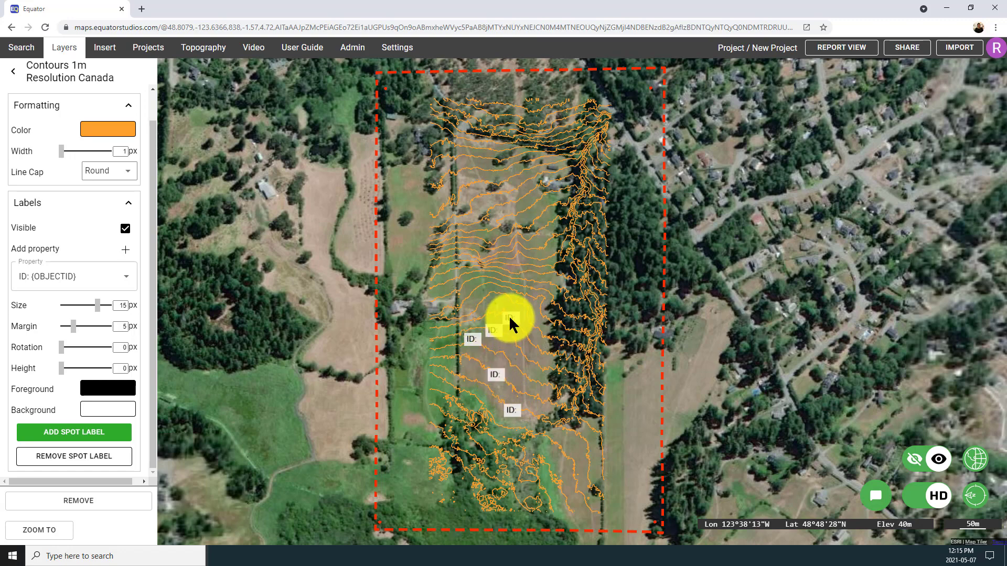
pyautogui.click(509, 316)
pyautogui.click(526, 308)
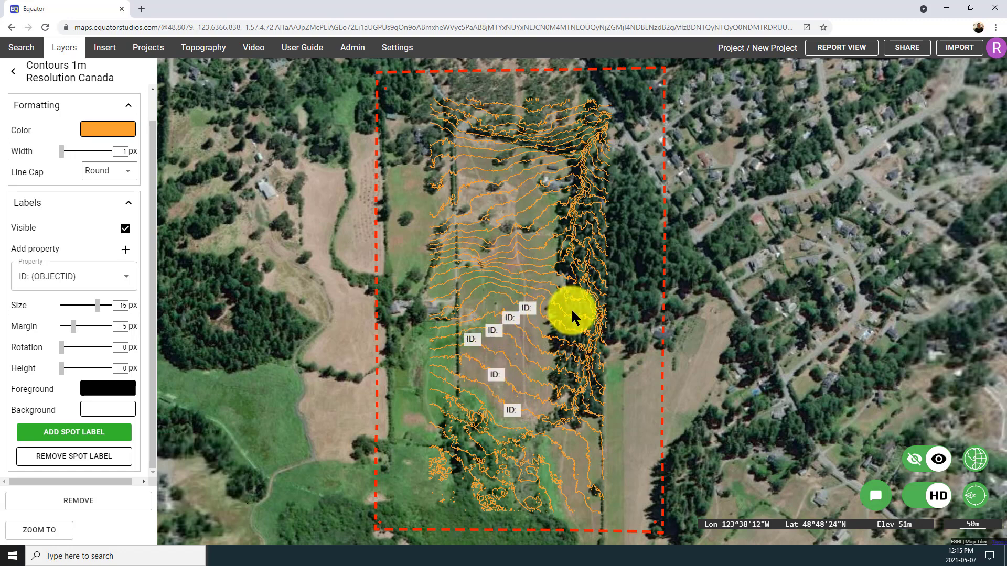
pyautogui.click(88, 433)
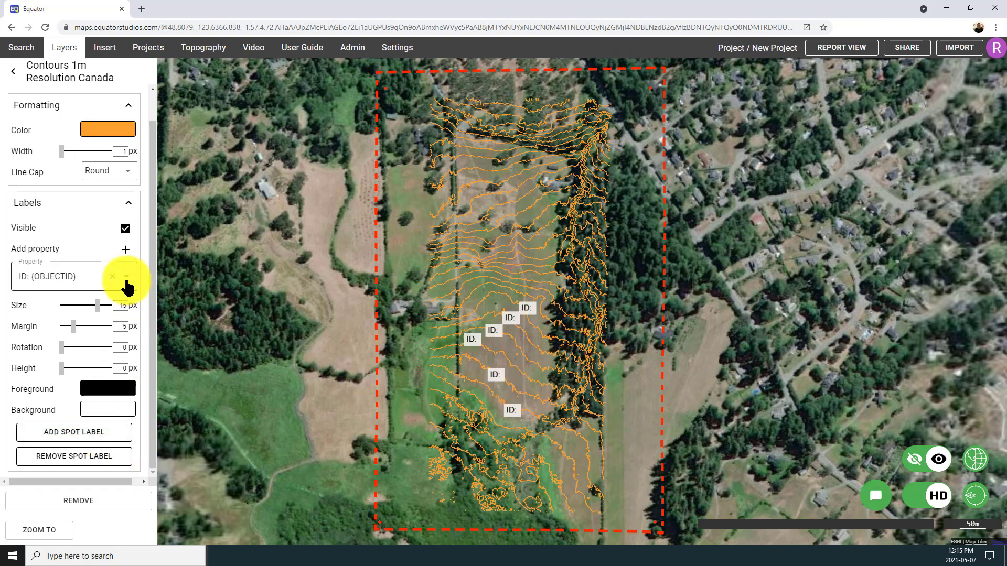
# Step: Label the contours by elevation using the text '{elevation} m'
pyautogui.click(127, 287)
pyautogui.click(68, 329)
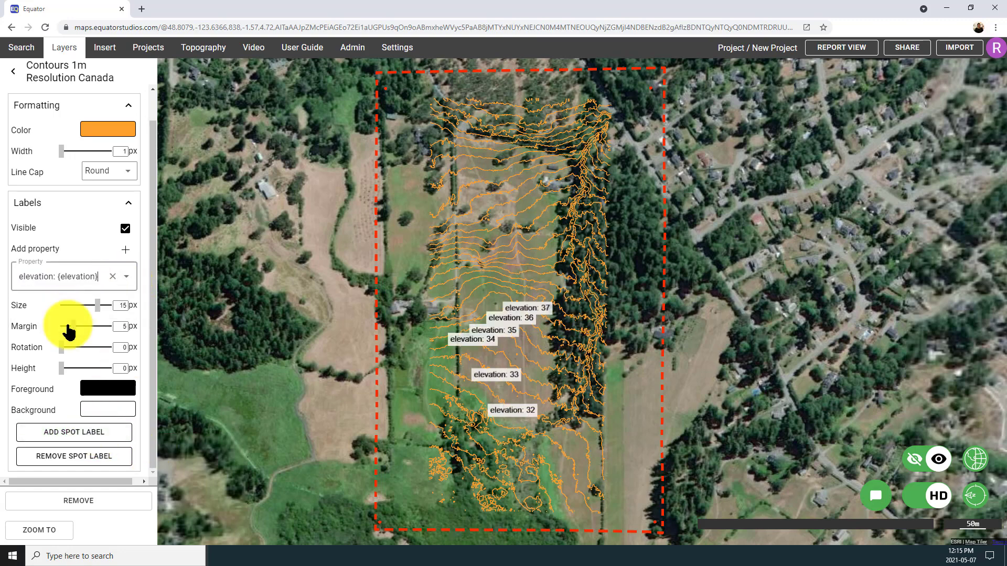
pyautogui.moveTo(55, 277); pyautogui.dragTo(15, 278)
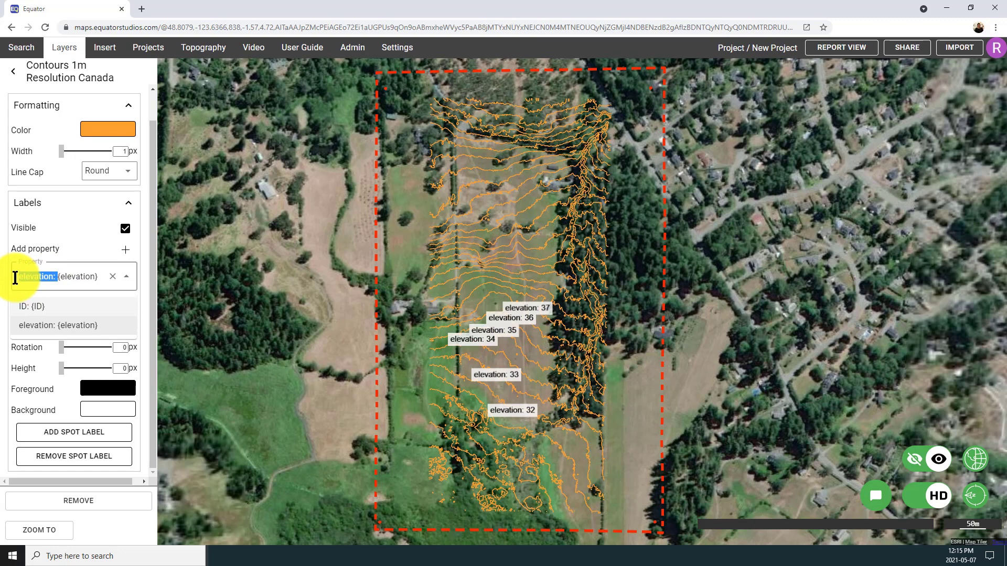
pyautogui.press('BackSpace')
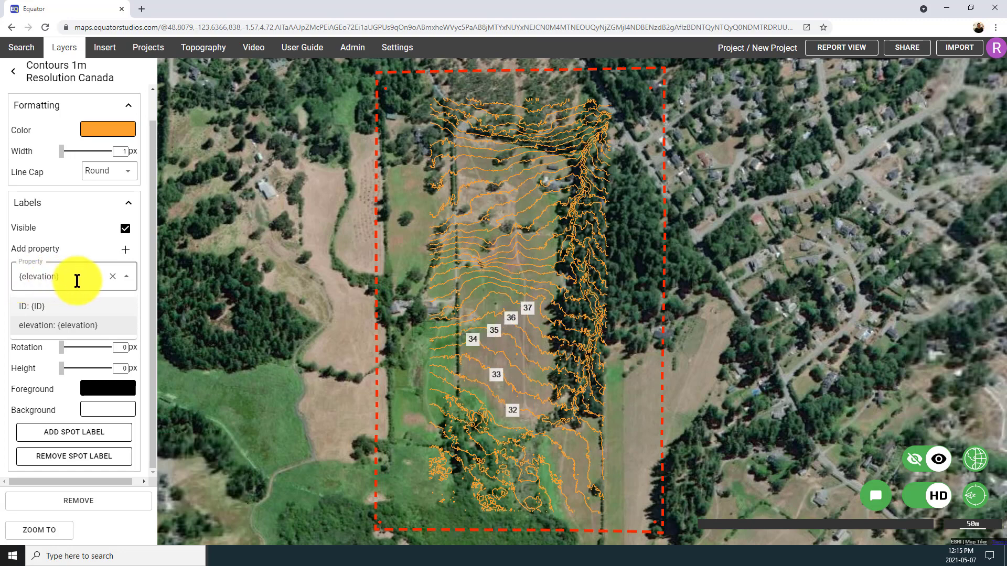
pyautogui.write('m')
pyautogui.click(57, 277)
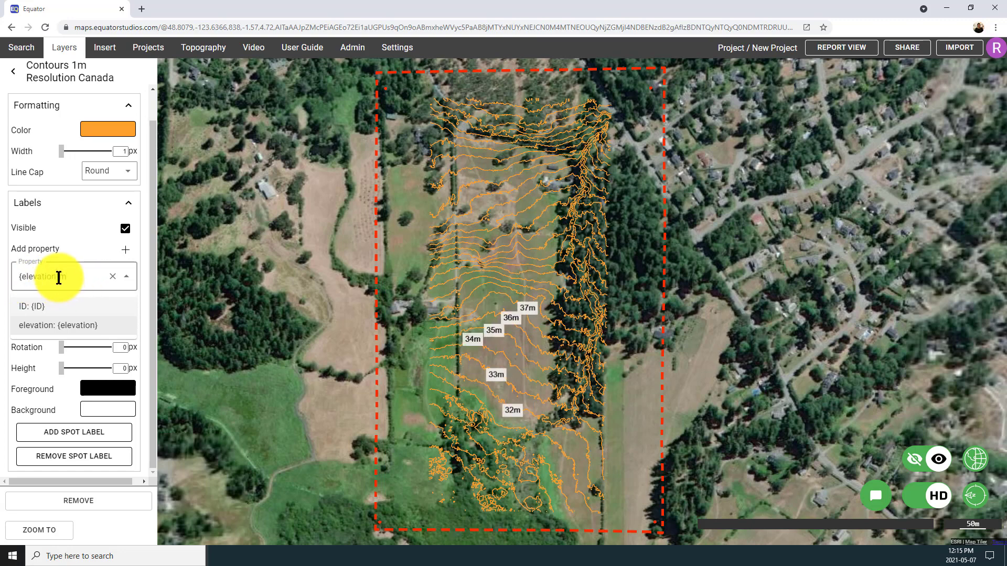
pyautogui.click(140, 256)
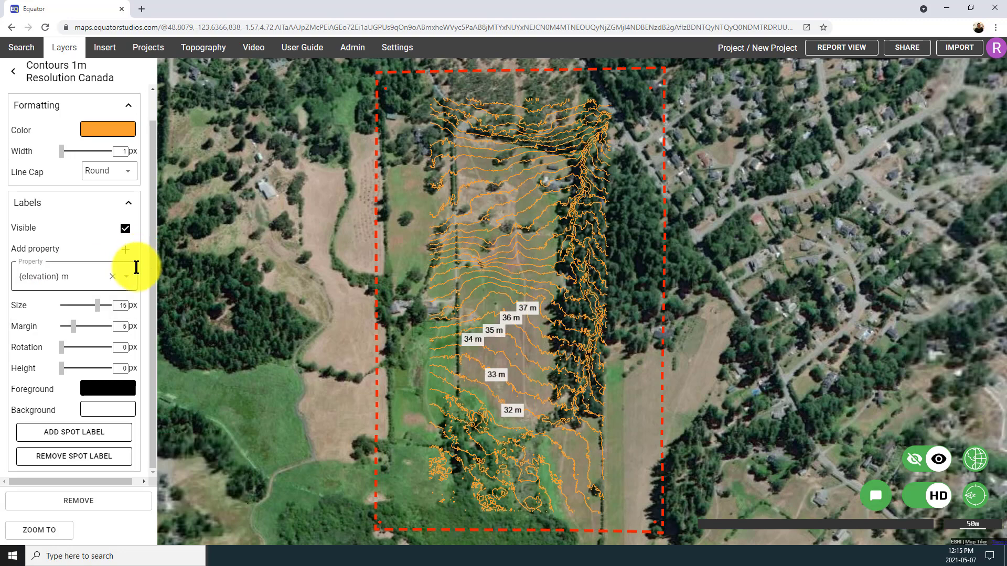
# Step: Resize contour labels to about 15.3 px with a transparent background, then hide them
pyautogui.moveTo(94, 302); pyautogui.dragTo(64, 346)
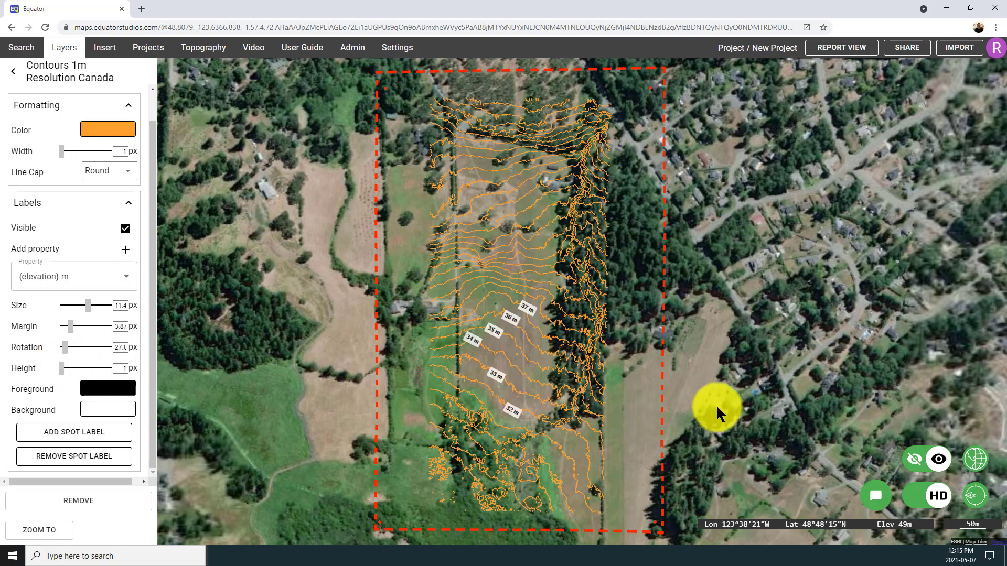
pyautogui.click(108, 410)
pyautogui.moveTo(77, 394); pyautogui.dragTo(6, 393)
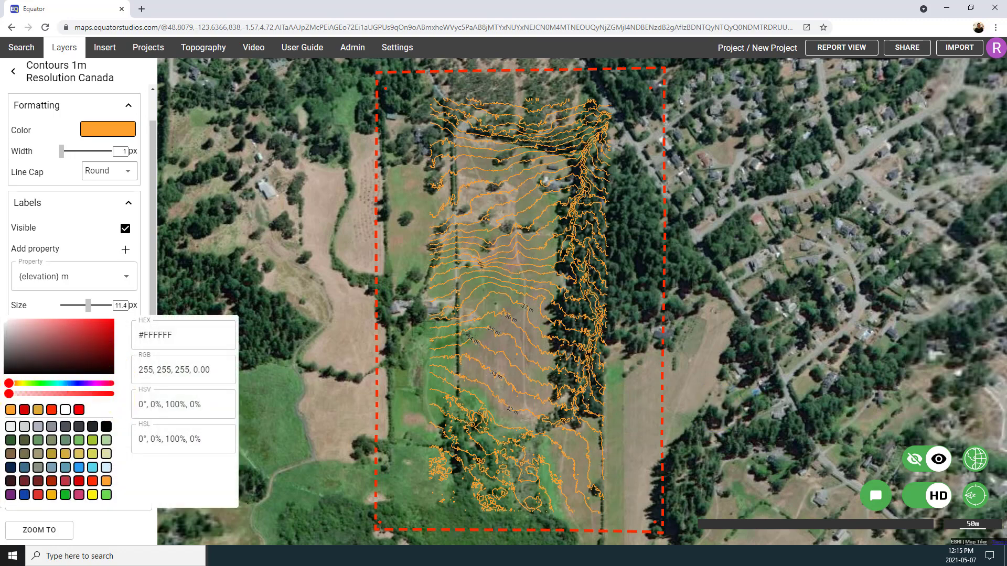
pyautogui.click(38, 313)
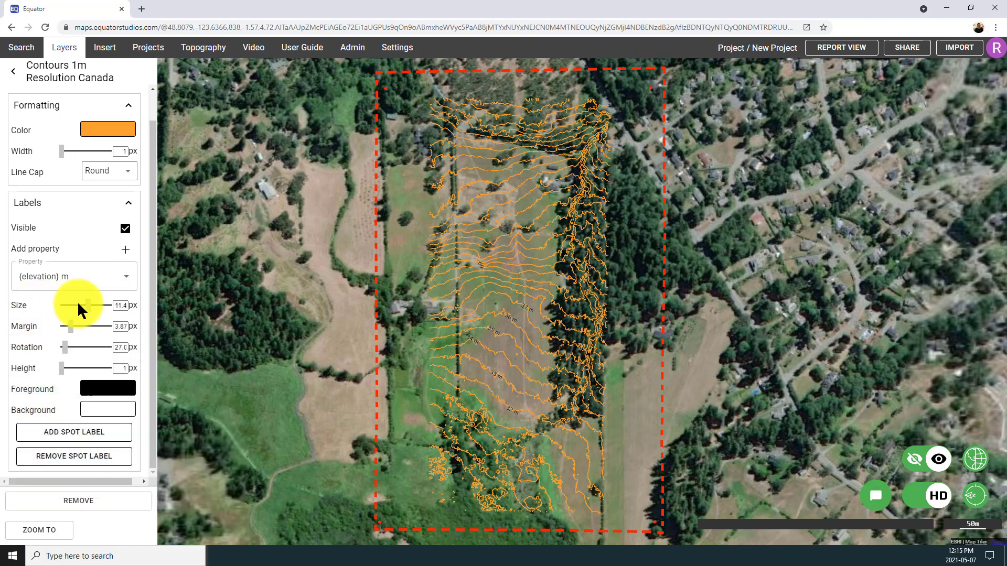
pyautogui.moveTo(88, 303); pyautogui.dragTo(98, 303)
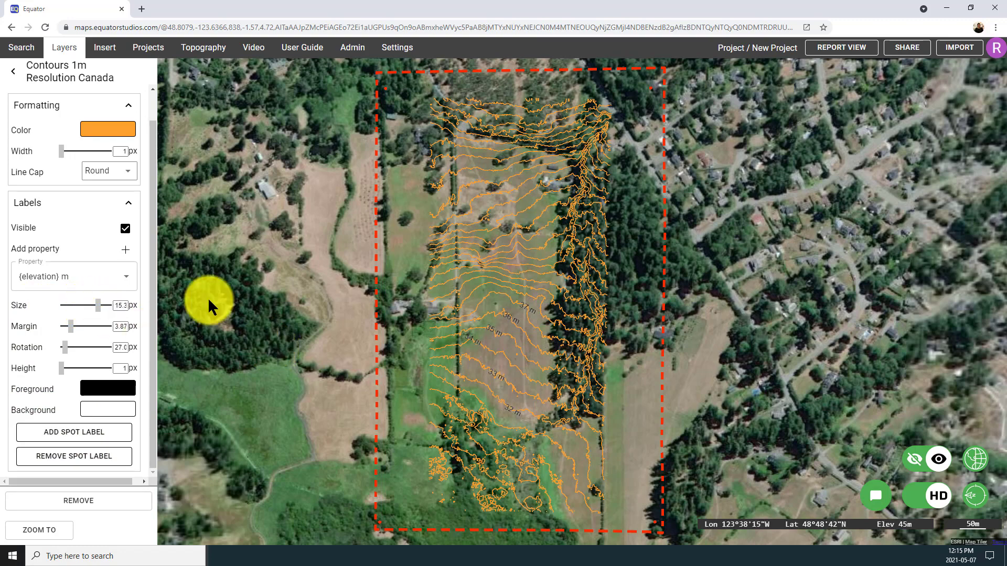
pyautogui.click(124, 229)
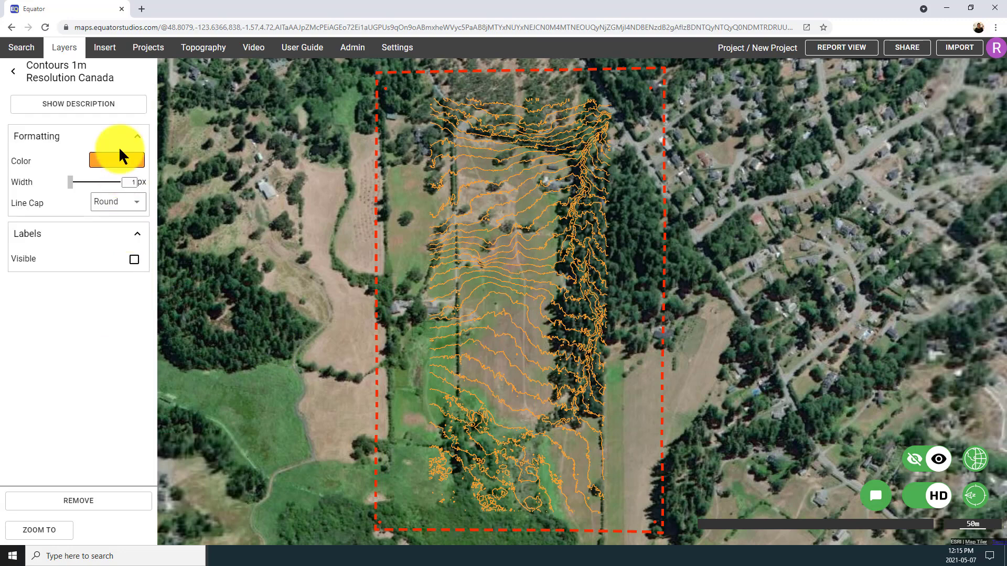
pyautogui.click(202, 49)
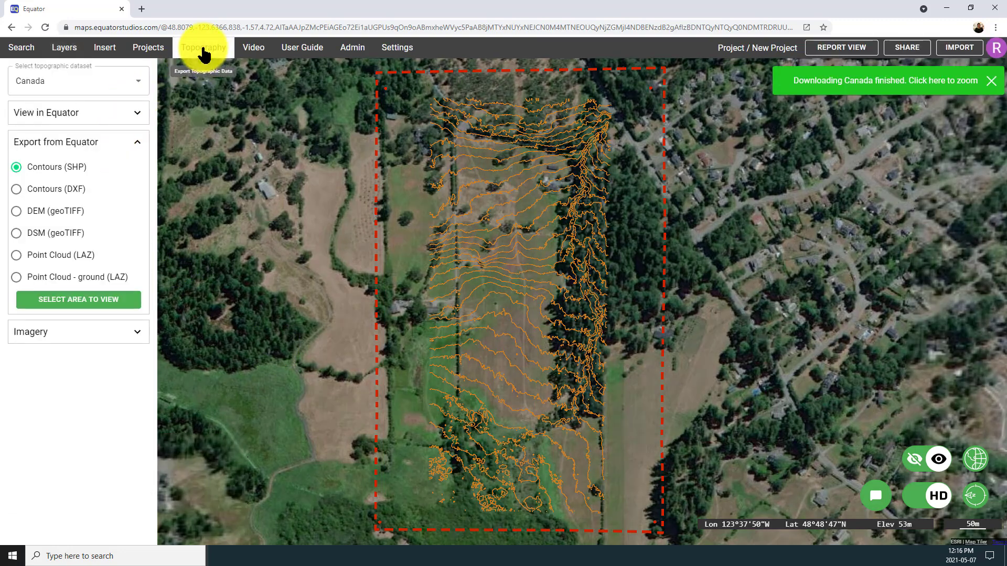
# Step: Outline the parcel by its four corners and start a 1 m resolution 3D surface
pyautogui.click(138, 112)
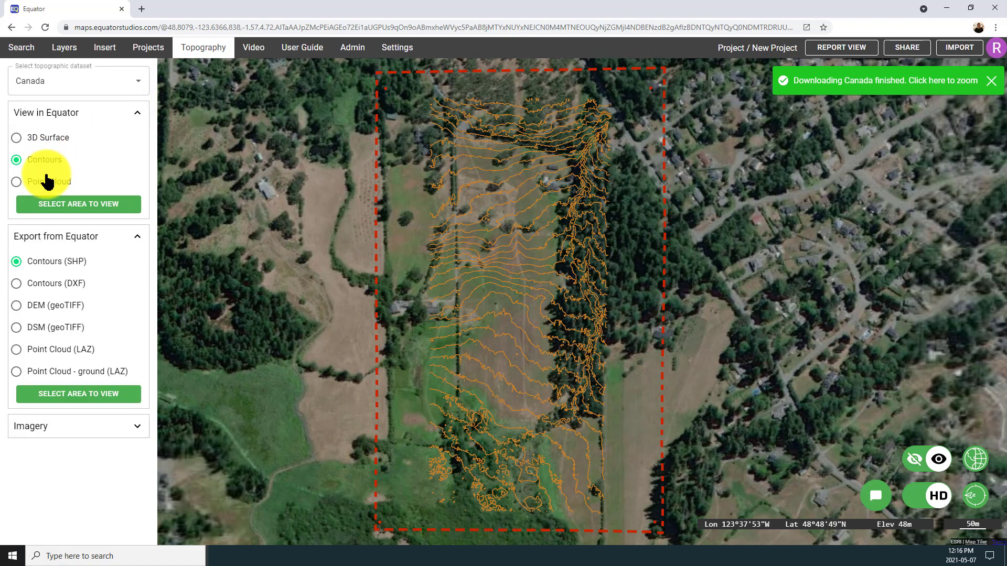
pyautogui.click(45, 140)
pyautogui.click(68, 203)
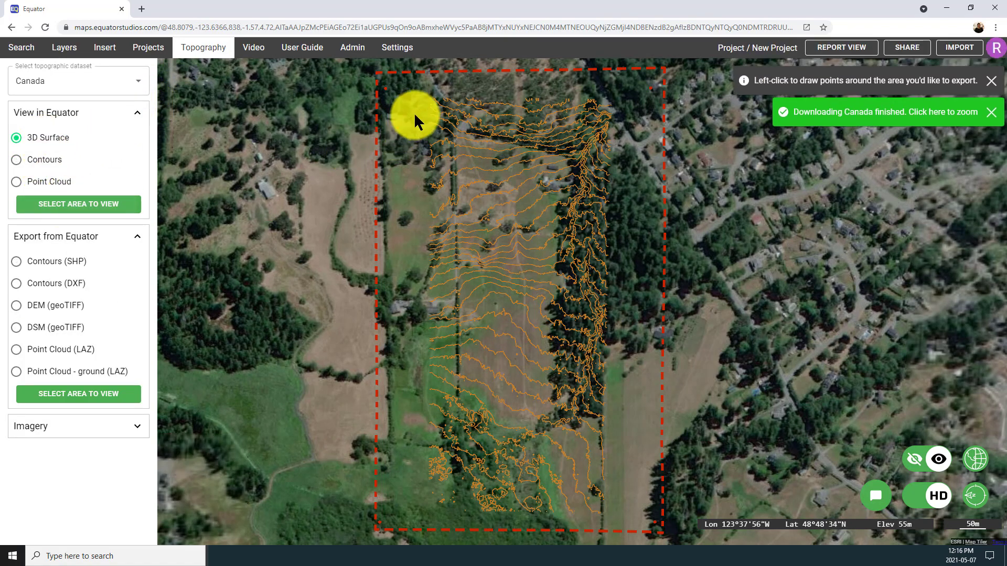
pyautogui.click(431, 100)
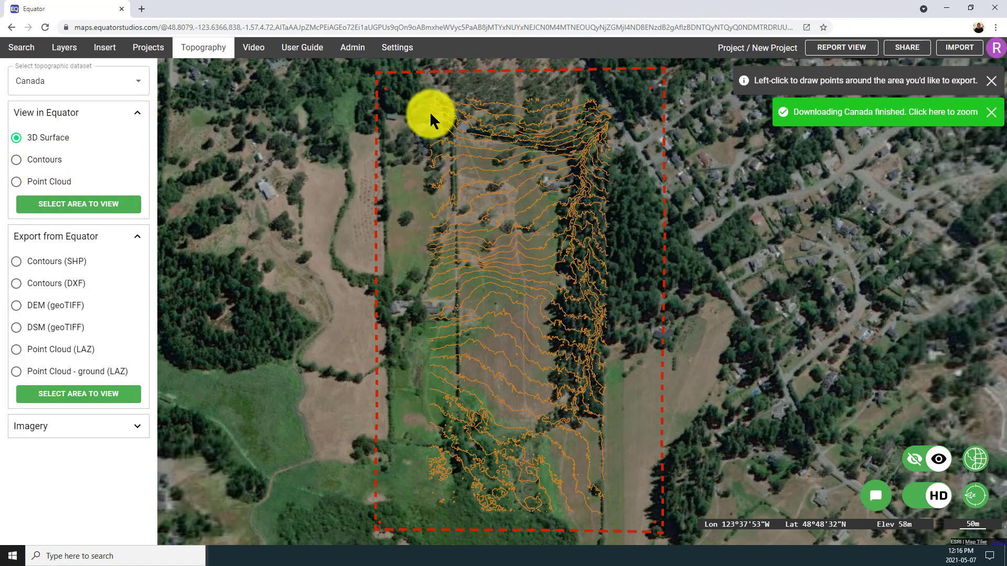
pyautogui.click(430, 496)
pyautogui.click(605, 502)
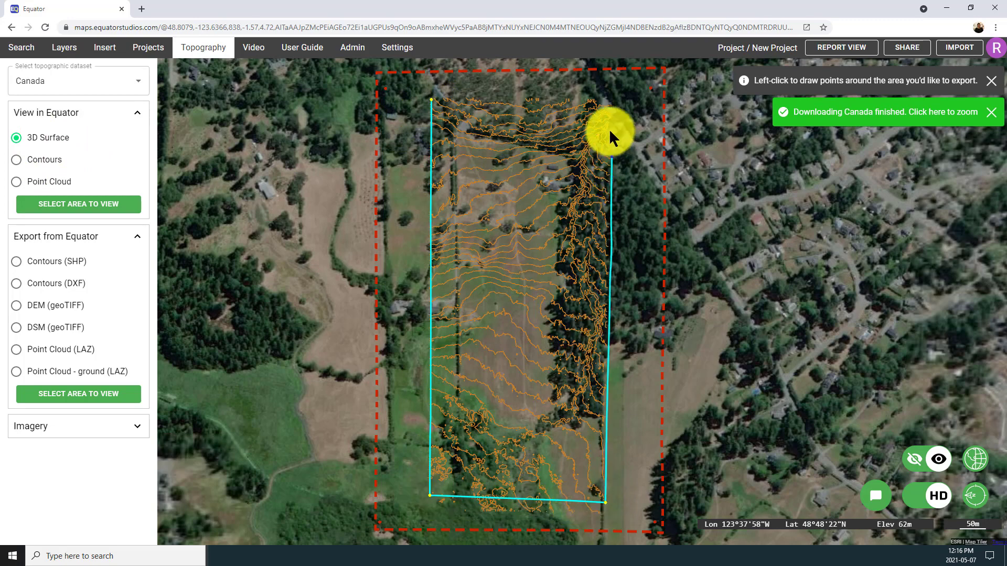
pyautogui.click(609, 106)
pyautogui.click(431, 99)
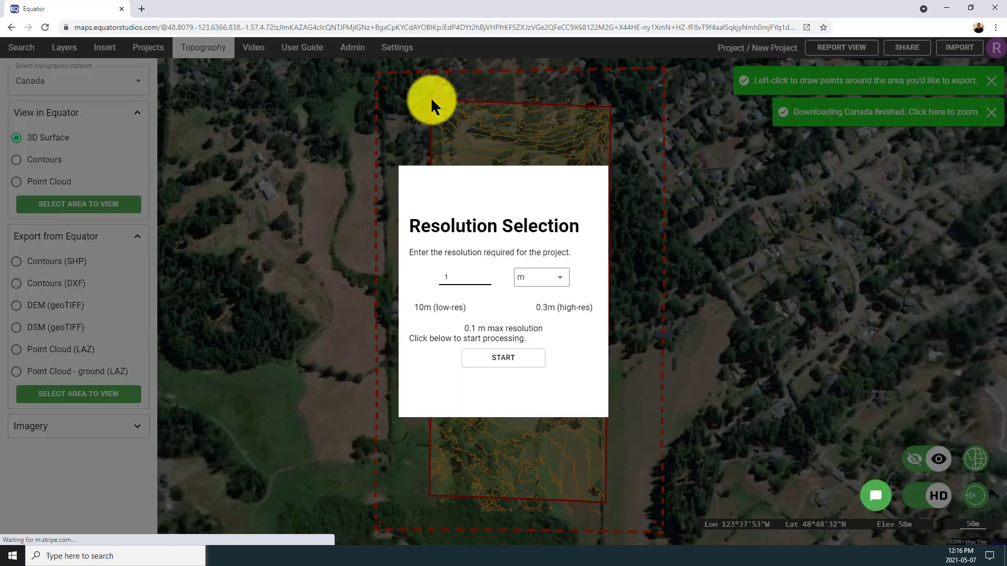
pyautogui.click(479, 394)
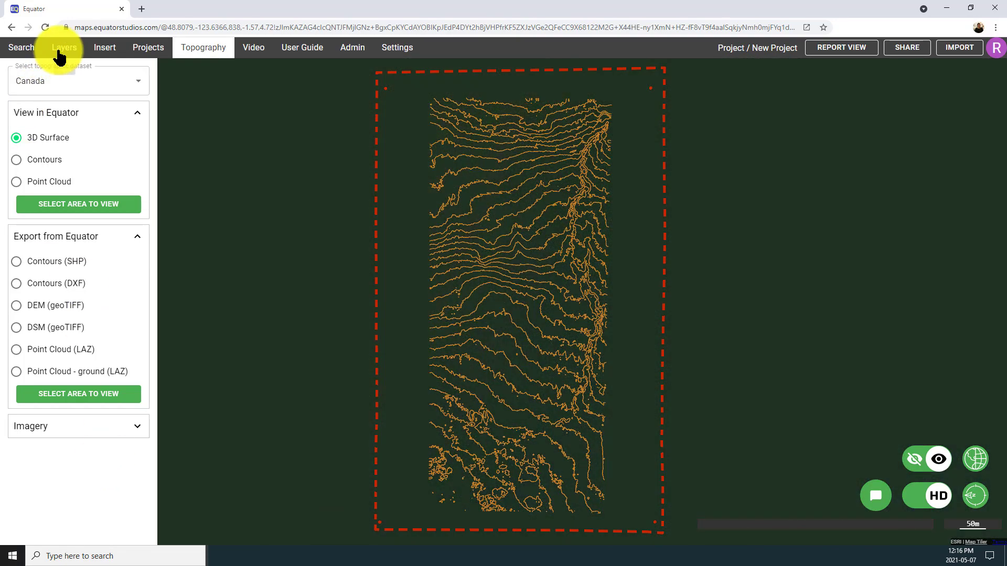
# Step: Fit the whole dashed field boundary in a top-down map view and bring up the Insert tools
pyautogui.click(62, 48)
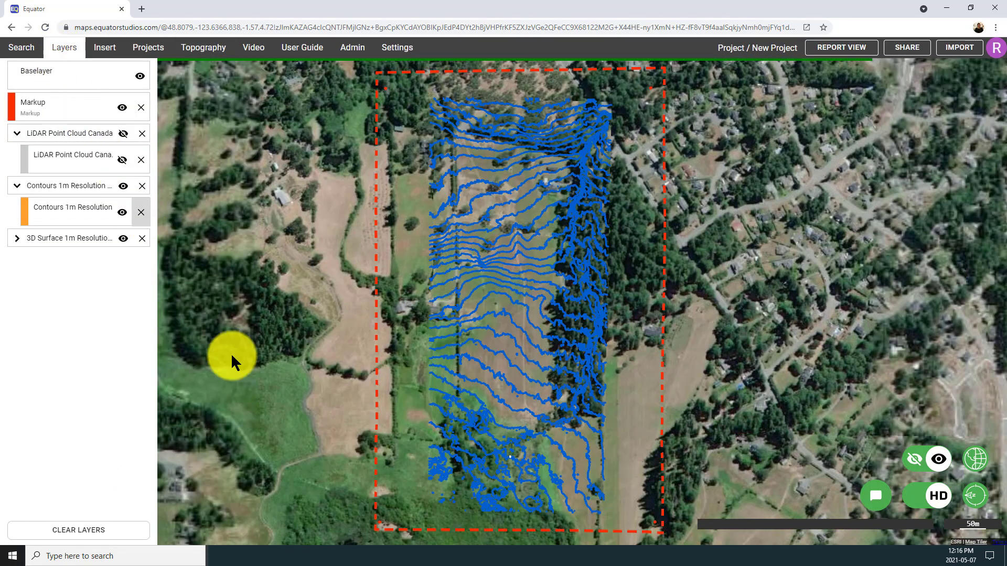
pyautogui.moveTo(367, 470); pyautogui.dragTo(373, 419, button='middle')
pyautogui.moveTo(475, 465); pyautogui.dragTo(501, 501, button='middle')
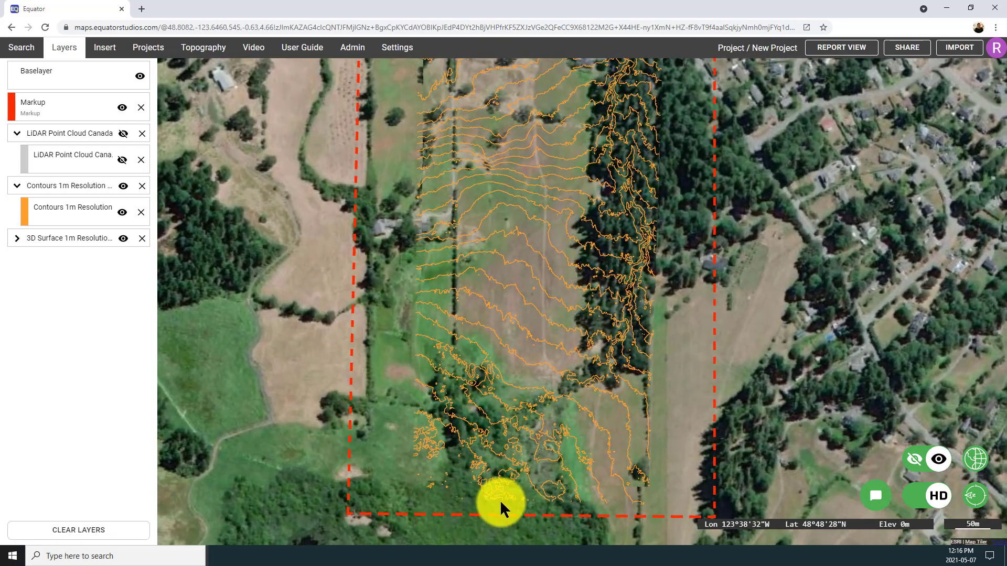
pyautogui.moveTo(541, 411); pyautogui.dragTo(506, 451)
pyautogui.scroll(-2, 504, 435)
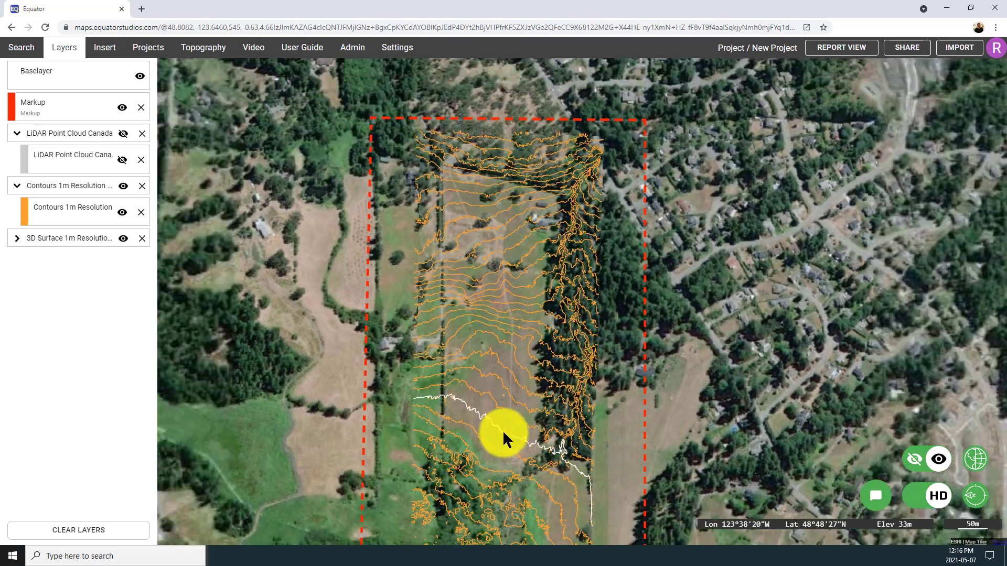
pyautogui.click(103, 48)
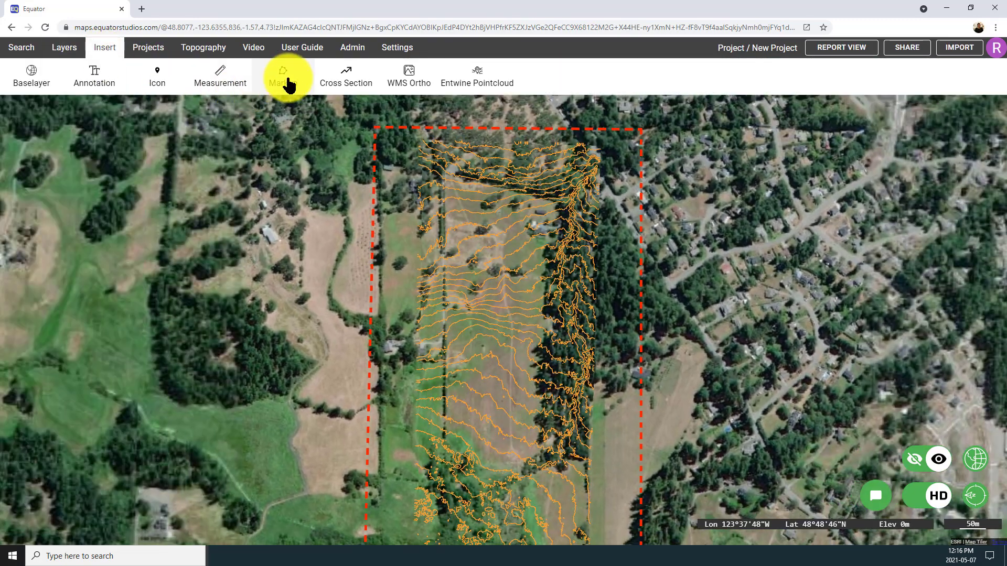
# Step: Draw a 491.5 m north–south cross-section down the field and check its elevation profile
pyautogui.click(346, 77)
pyautogui.click(510, 196)
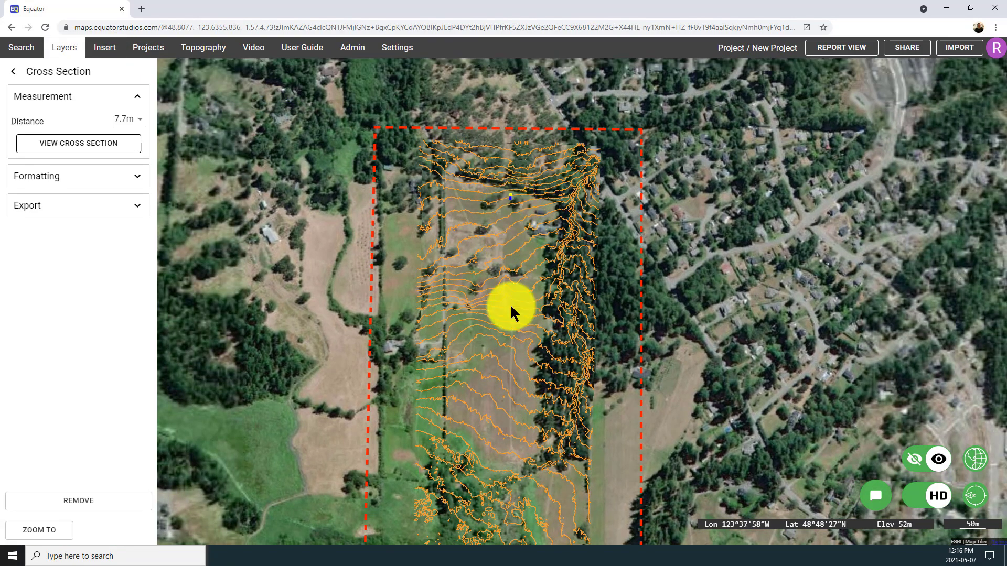
pyautogui.click(501, 453)
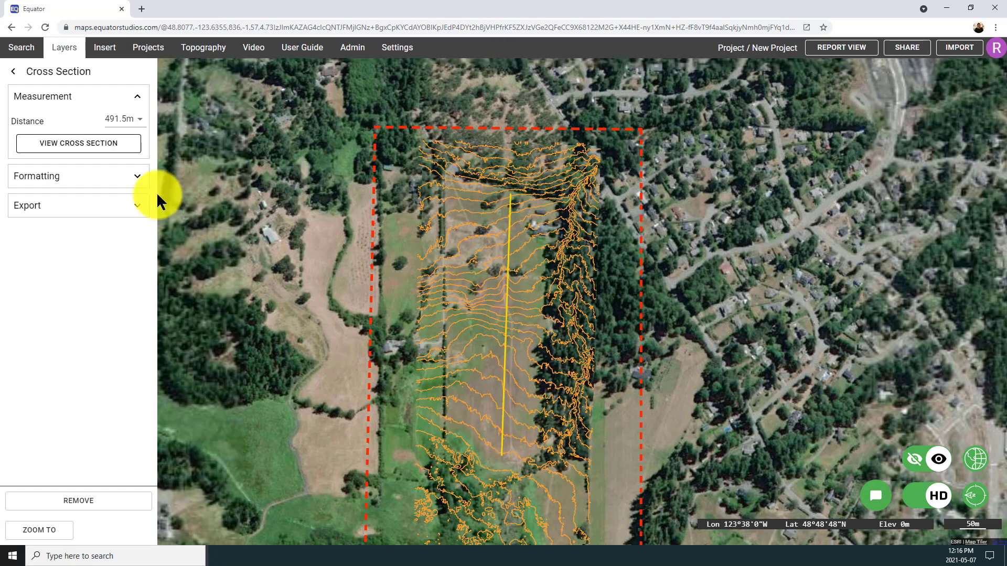
pyautogui.click(97, 149)
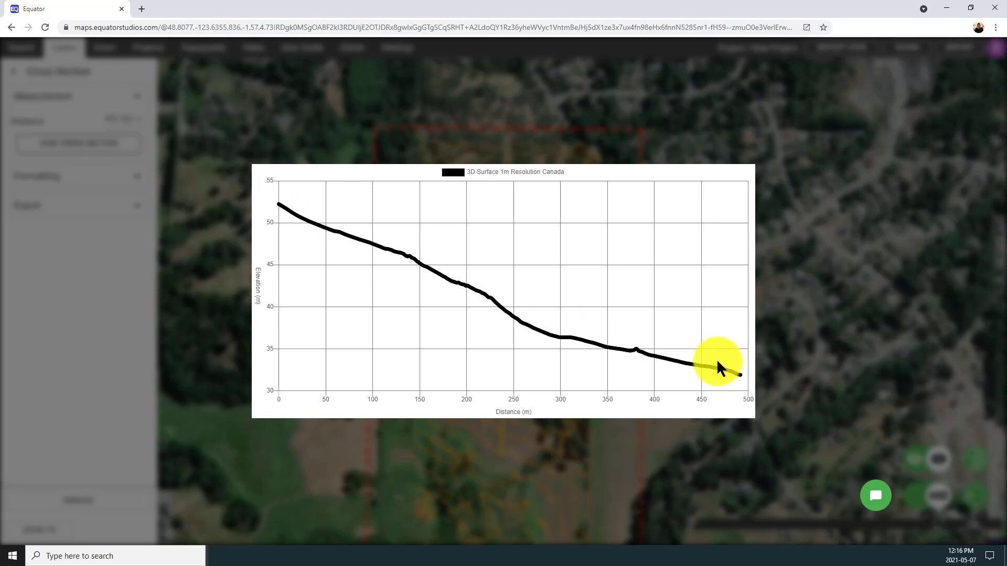
pyautogui.click(847, 373)
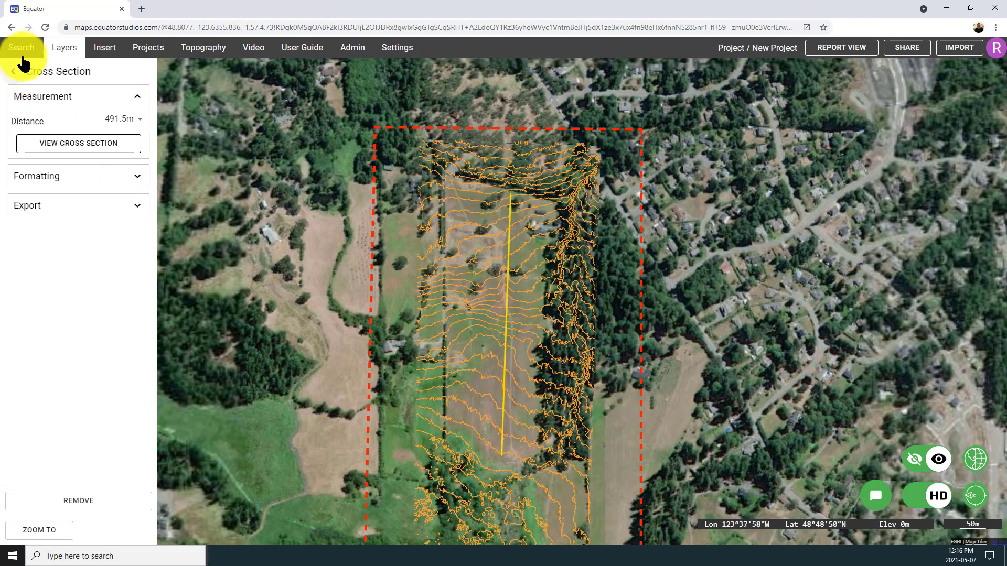
# Step: Add a 275.0 m east–west cross-section, review its profile, and expand its export options
pyautogui.click(104, 47)
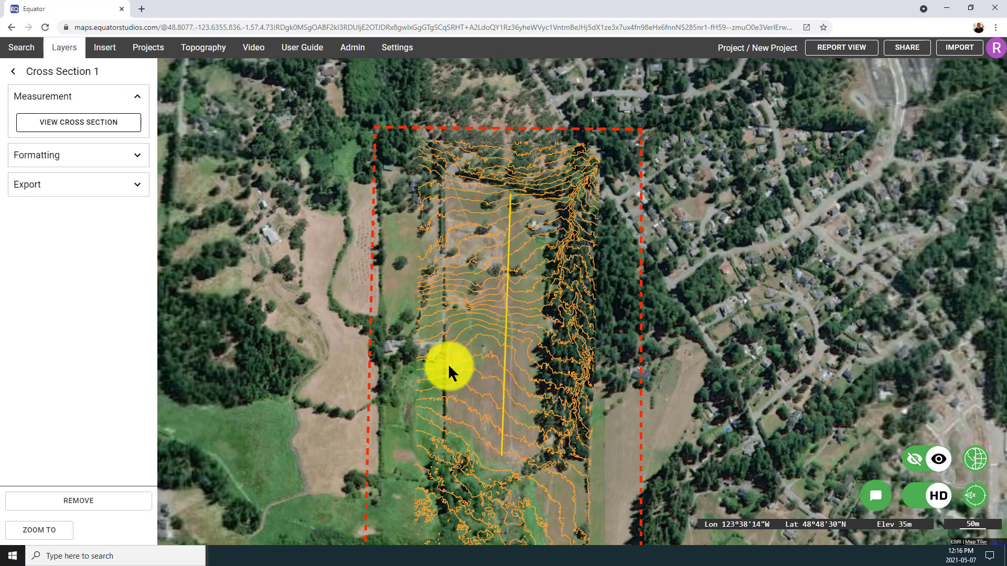
pyautogui.click(429, 366)
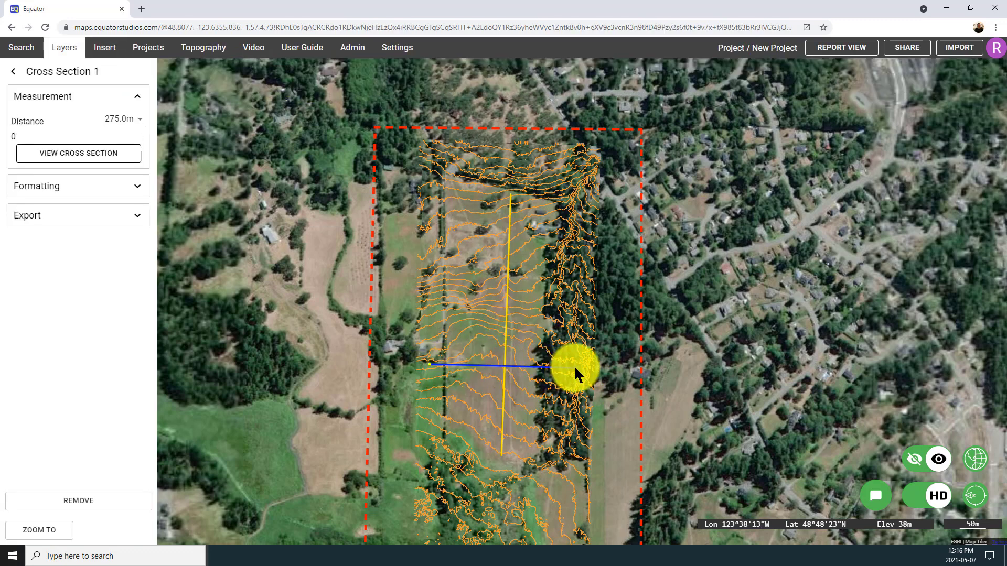
pyautogui.click(574, 367)
pyautogui.click(106, 149)
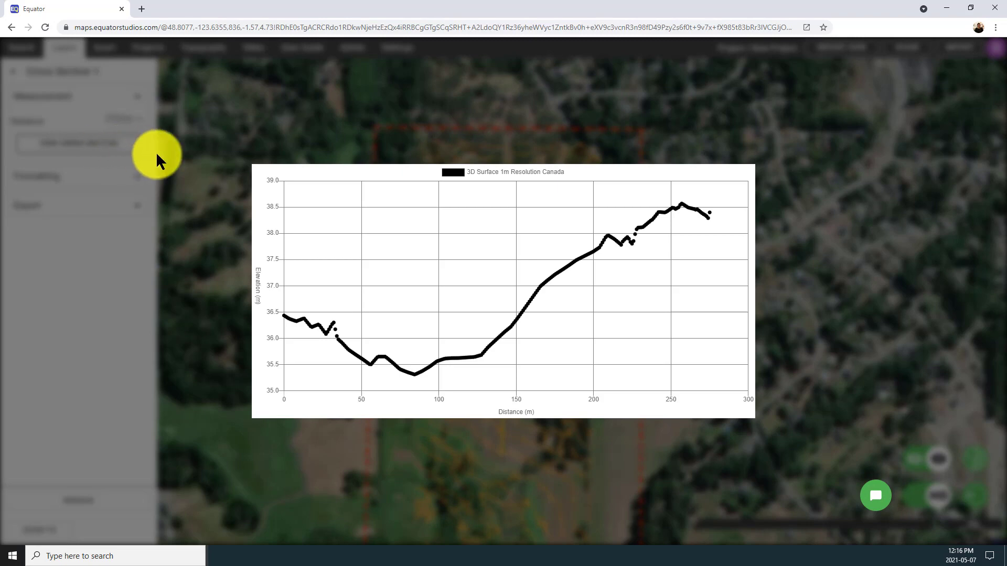
pyautogui.click(206, 150)
pyautogui.click(135, 208)
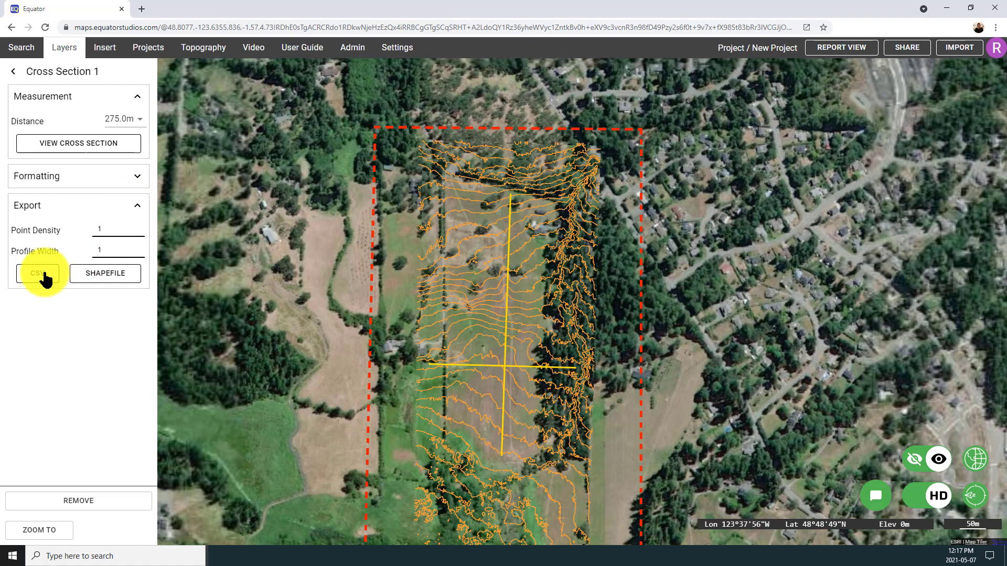
# Step: Set Cross Section 1's outline colour to black (#000000)
pyautogui.click(135, 176)
pyautogui.click(125, 222)
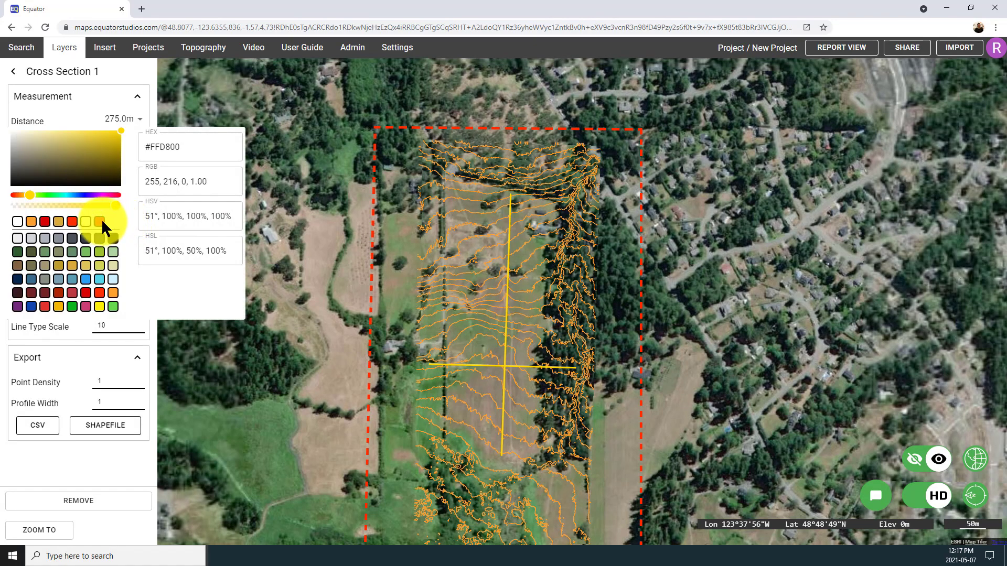
pyautogui.click(99, 220)
pyautogui.click(96, 249)
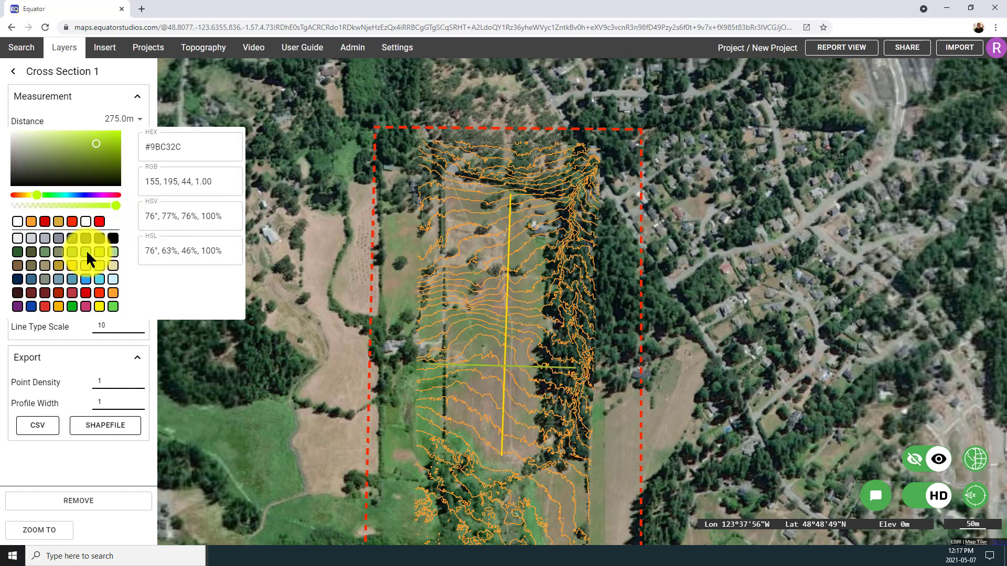
pyautogui.click(86, 249)
pyautogui.click(113, 239)
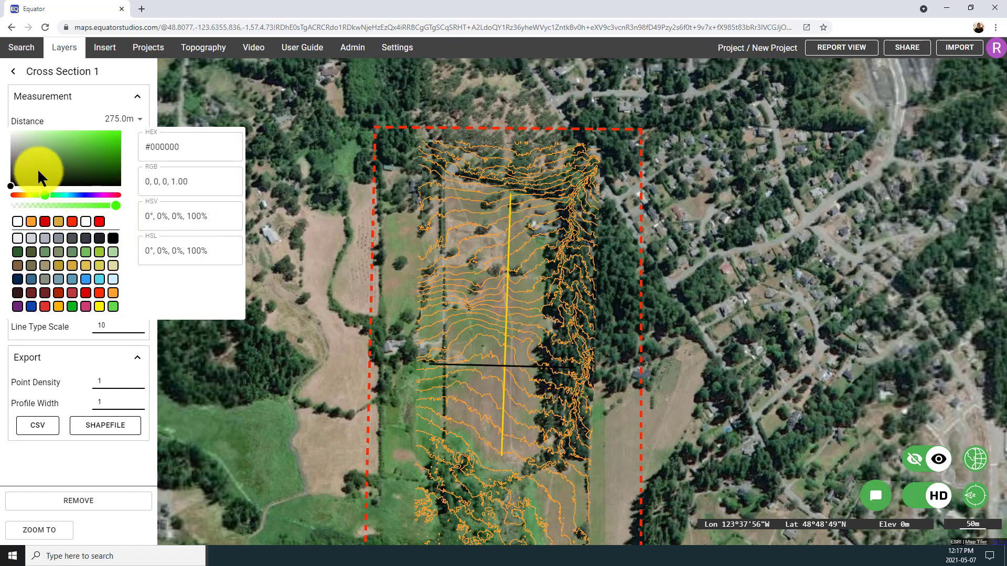
pyautogui.click(77, 458)
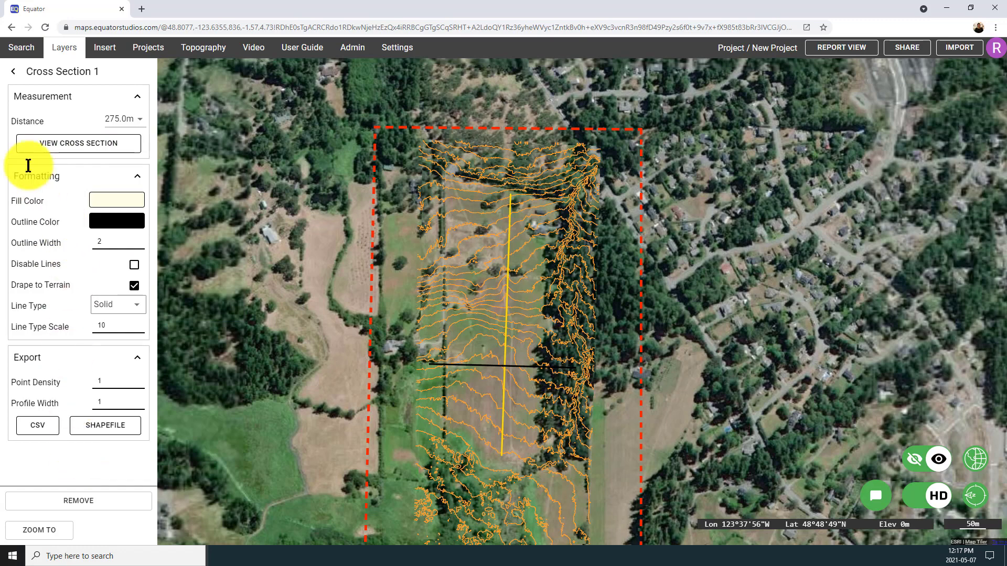
# Step: Hide the Cross Section and Cross Section 1 layers, leaving only the contours
pyautogui.click(14, 71)
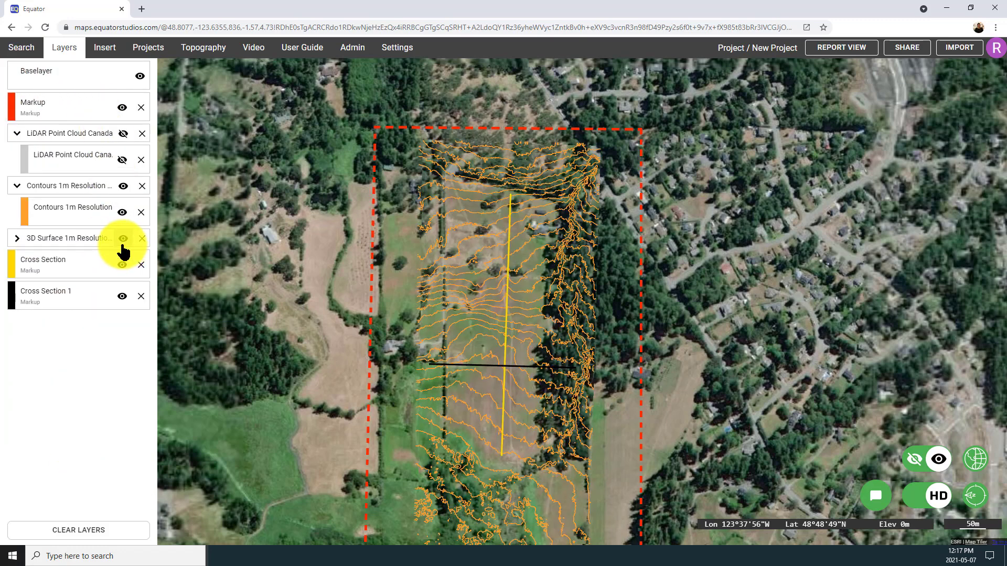
pyautogui.click(123, 265)
pyautogui.click(122, 296)
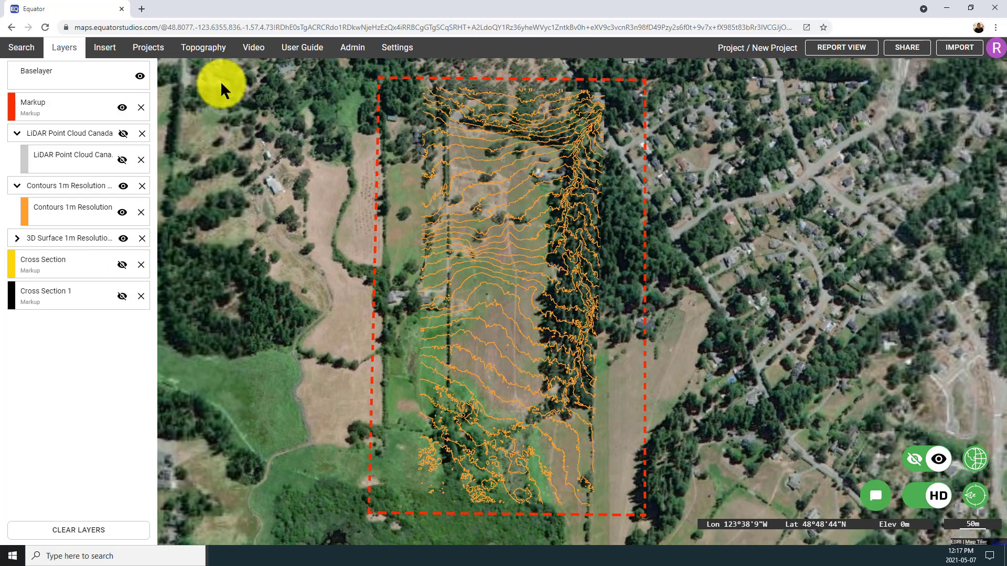
# Step: Choose the Contours (DXF) export and outline the field's four corners
pyautogui.click(203, 49)
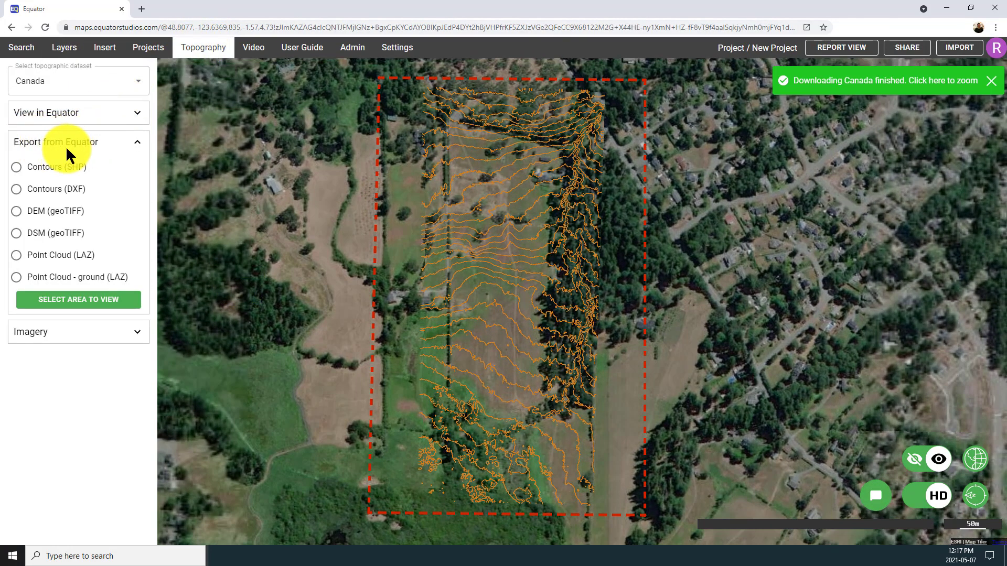
pyautogui.click(18, 191)
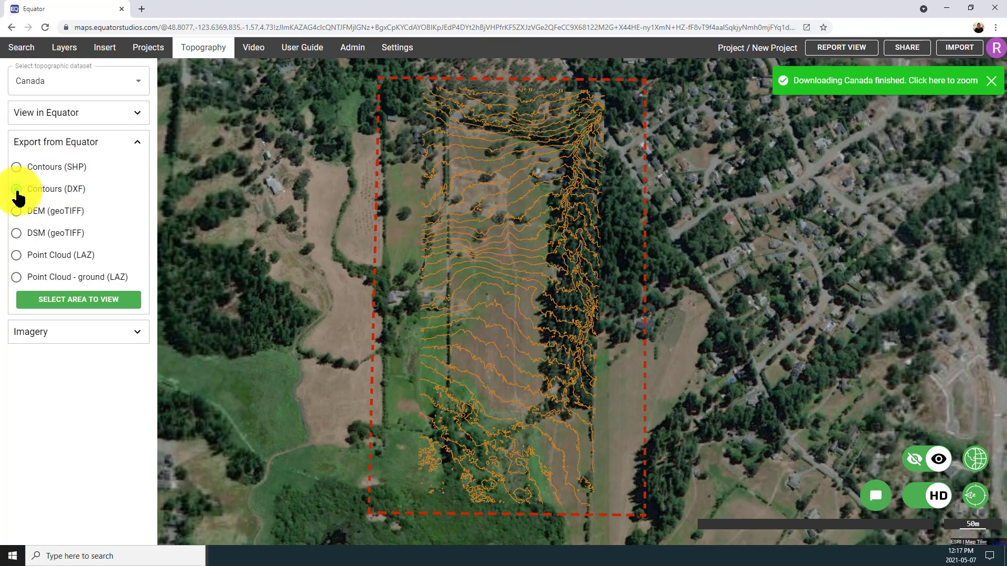
pyautogui.click(75, 301)
pyautogui.click(423, 91)
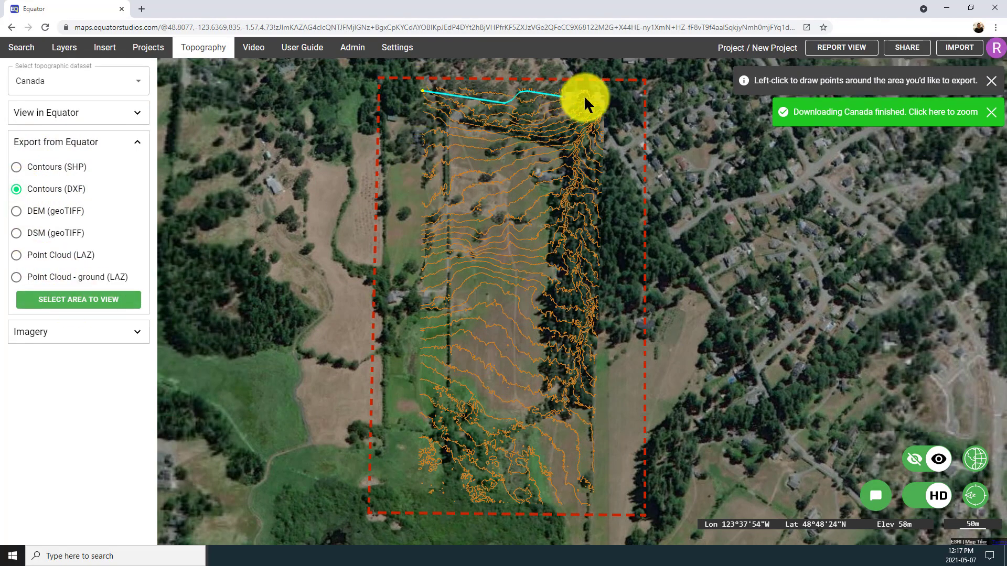
pyautogui.click(602, 96)
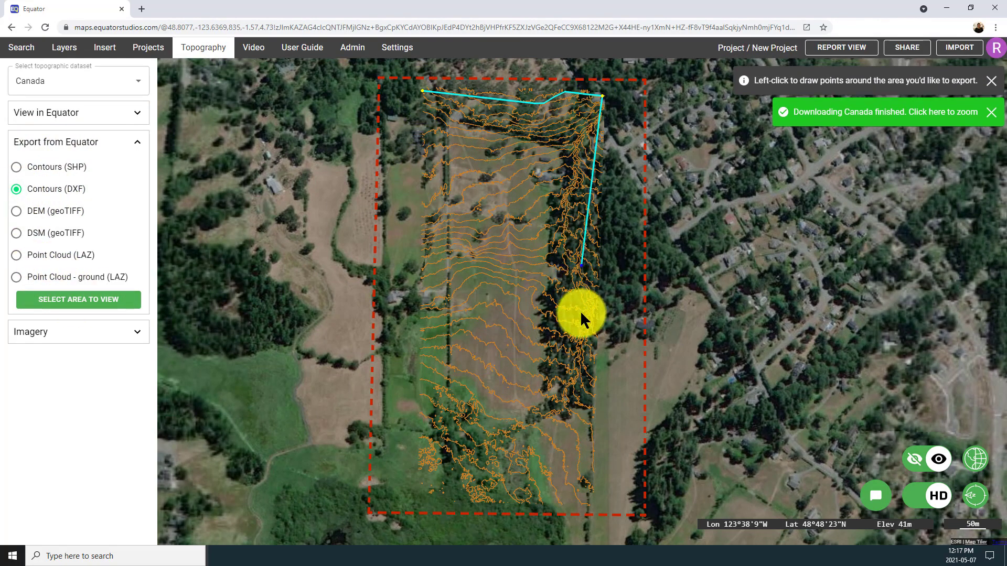
pyautogui.click(593, 500)
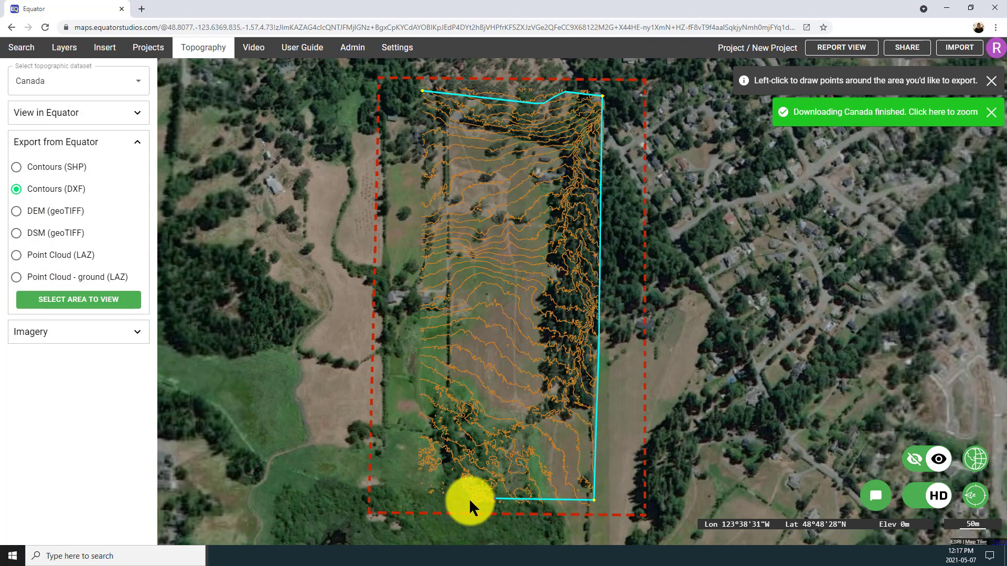
pyautogui.click(425, 494)
pyautogui.click(423, 91)
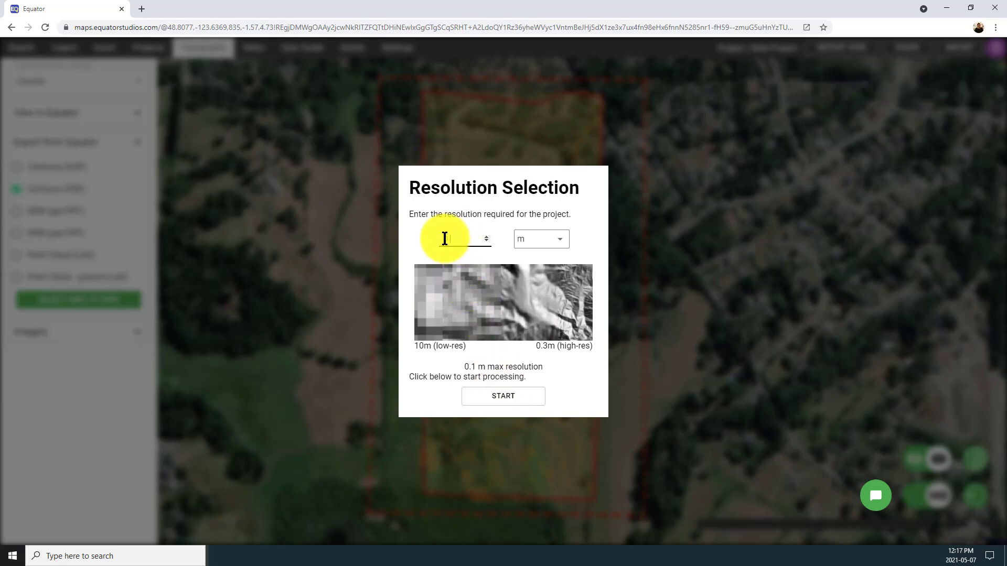
# Step: Export the contours at 0.3 m resolution and view the resulting drawing in Civil 3D
pyautogui.write('0.1')
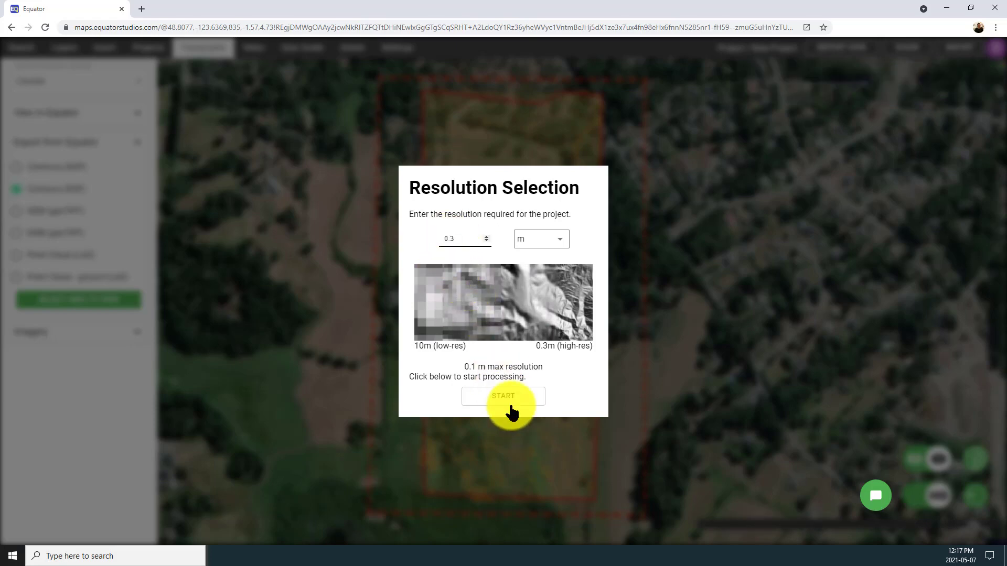
pyautogui.click(504, 403)
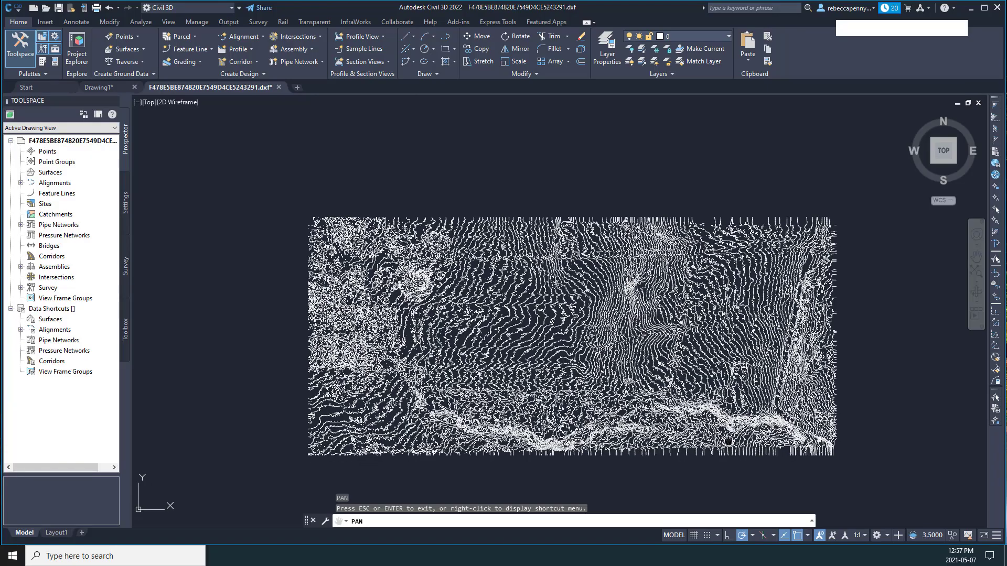
pyautogui.moveTo(726, 462); pyautogui.dragTo(706, 419)
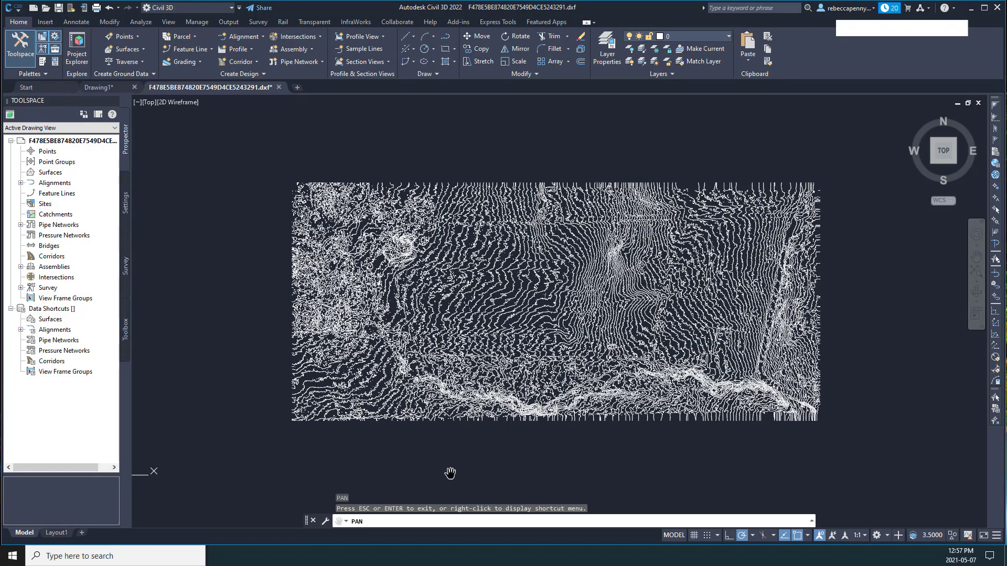